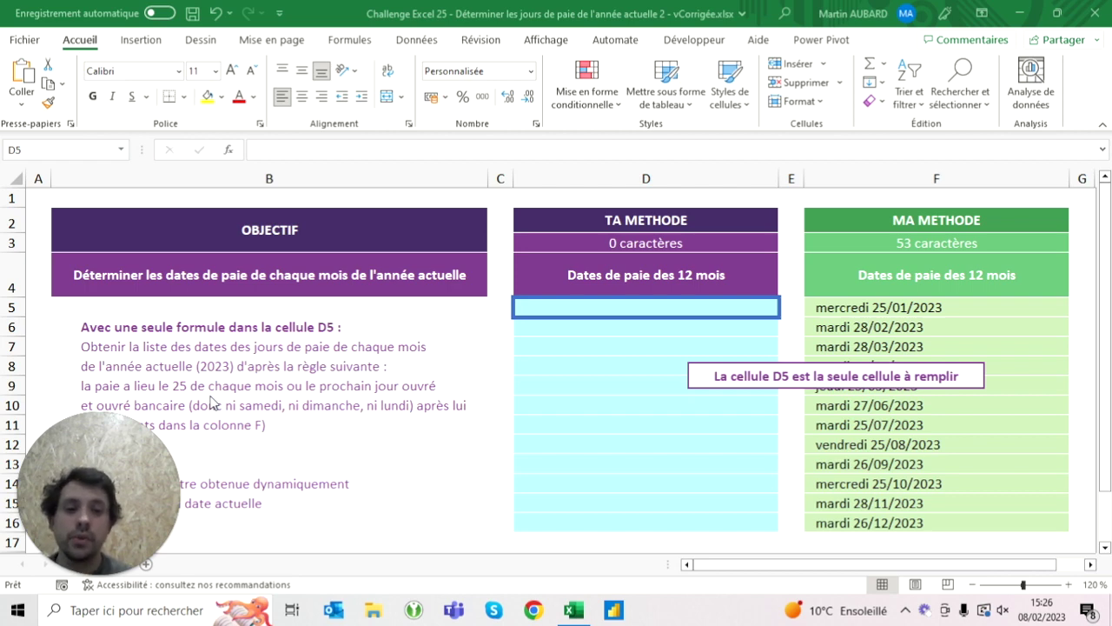
# Review the expected pay dates in F5 and F6, then return to cell D5
pyautogui.click(877, 311)
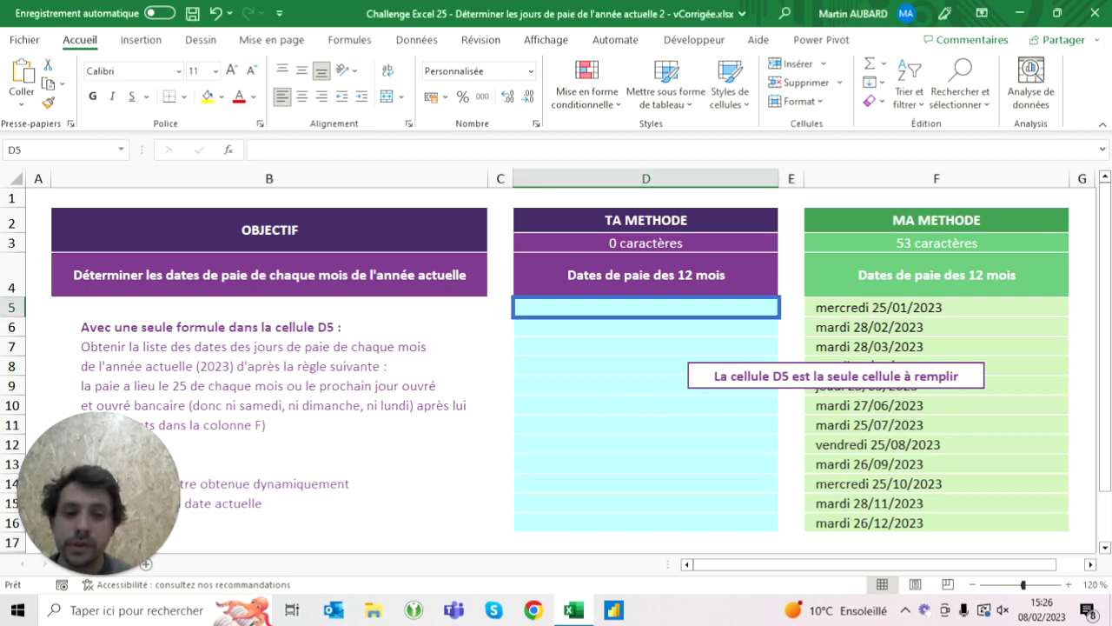
pyautogui.click(878, 307)
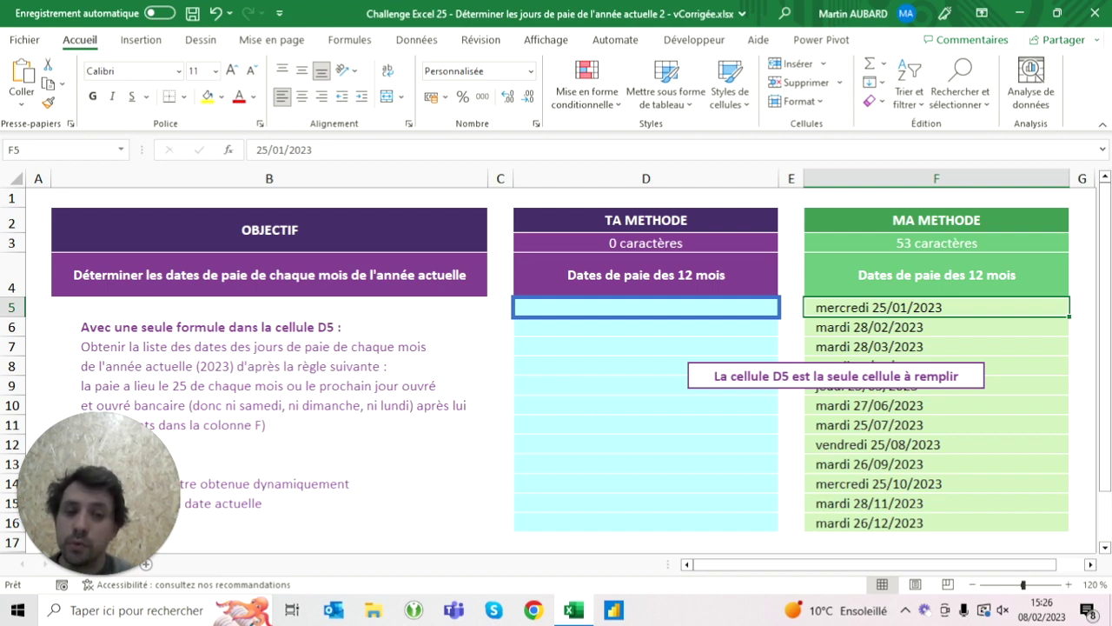
pyautogui.click(869, 327)
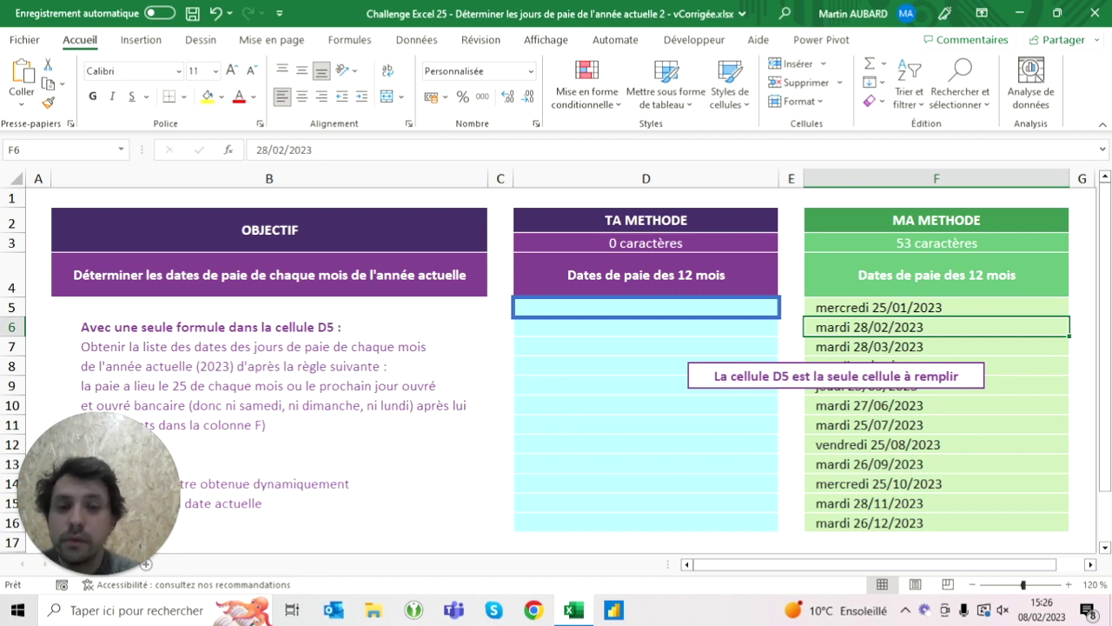
pyautogui.press('Left')
pyautogui.press('Left')
pyautogui.press('Up')
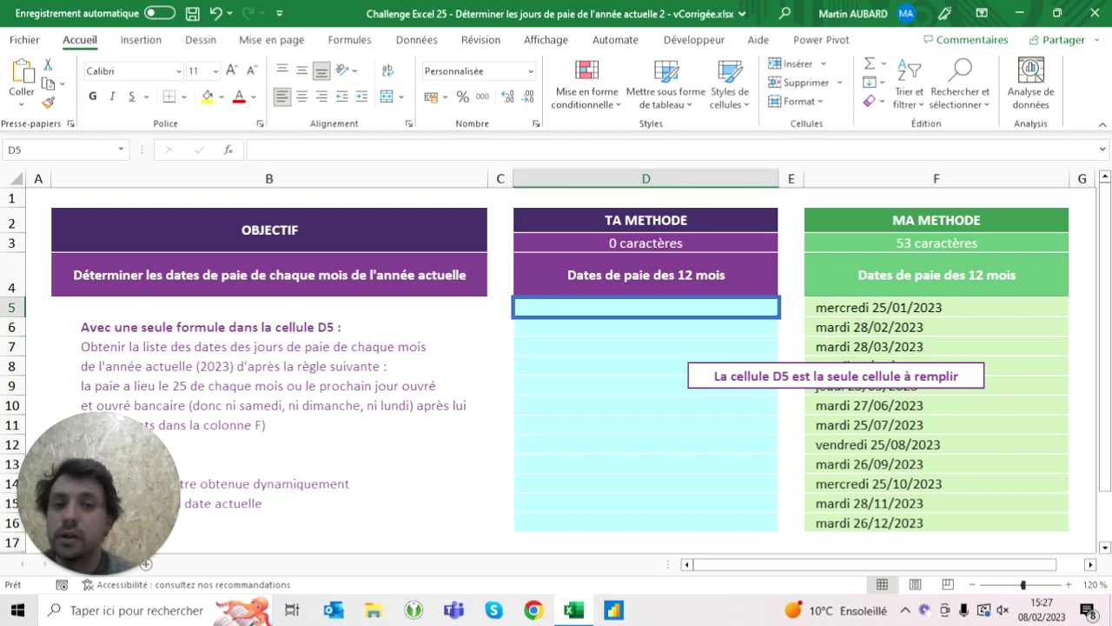
# Enter =SEQUENCE(12) in D5 to spill the numbers 1 to 12
pyautogui.press('F2')
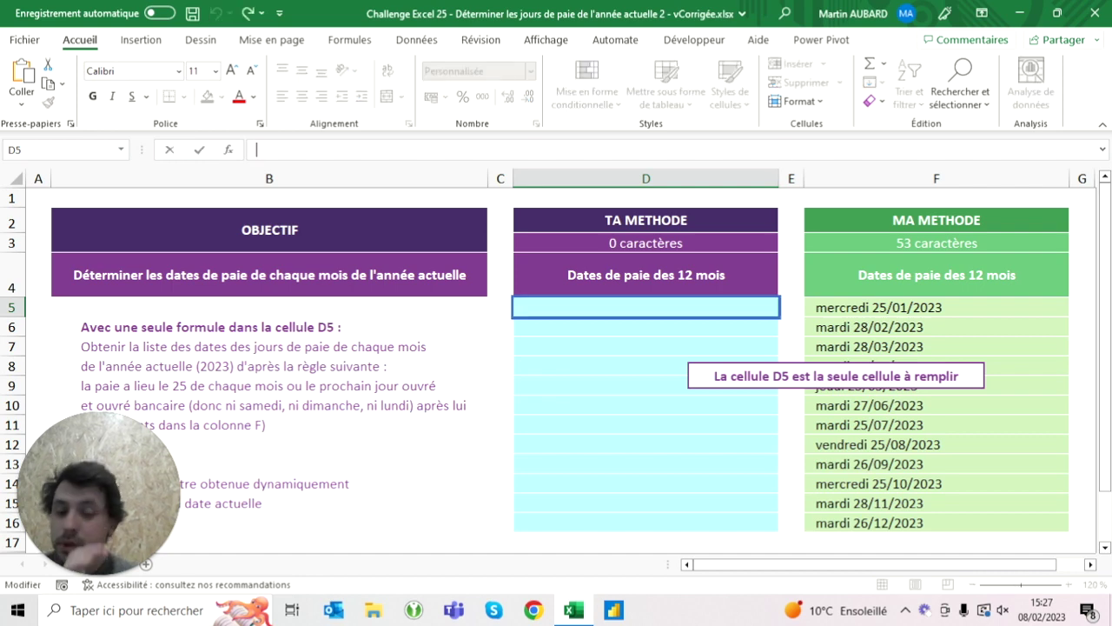
pyautogui.write('=')
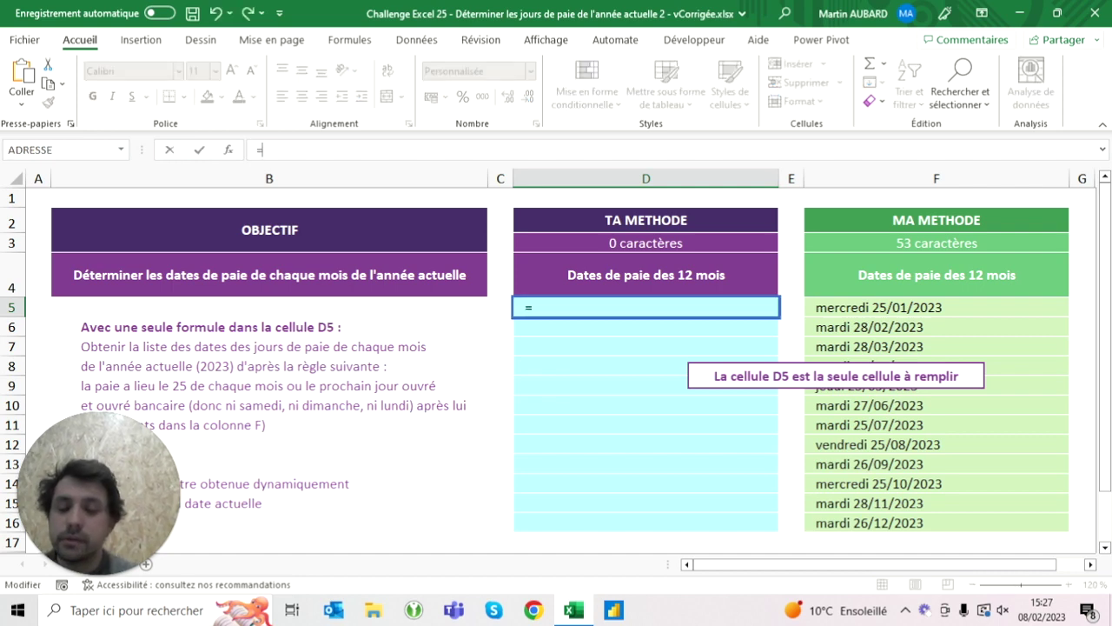
pyautogui.write('seuqu')
pyautogui.press('BackSpace')
pyautogui.press('BackSpace')
pyautogui.press('BackSpace')
pyautogui.write('quence(')
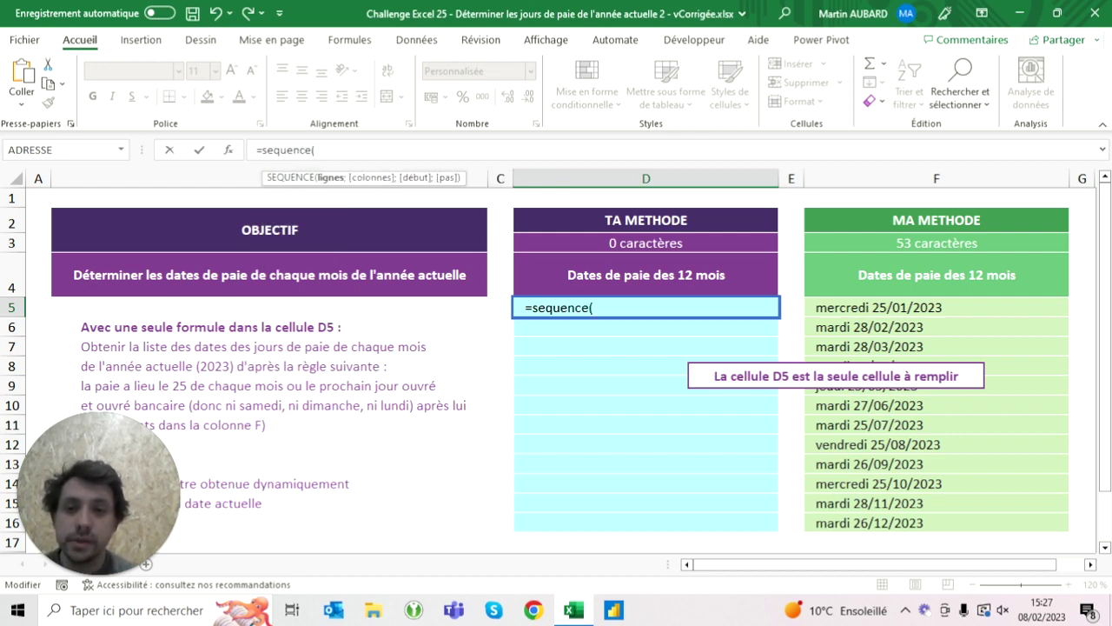
pyautogui.write('12)')
pyautogui.press('Return')
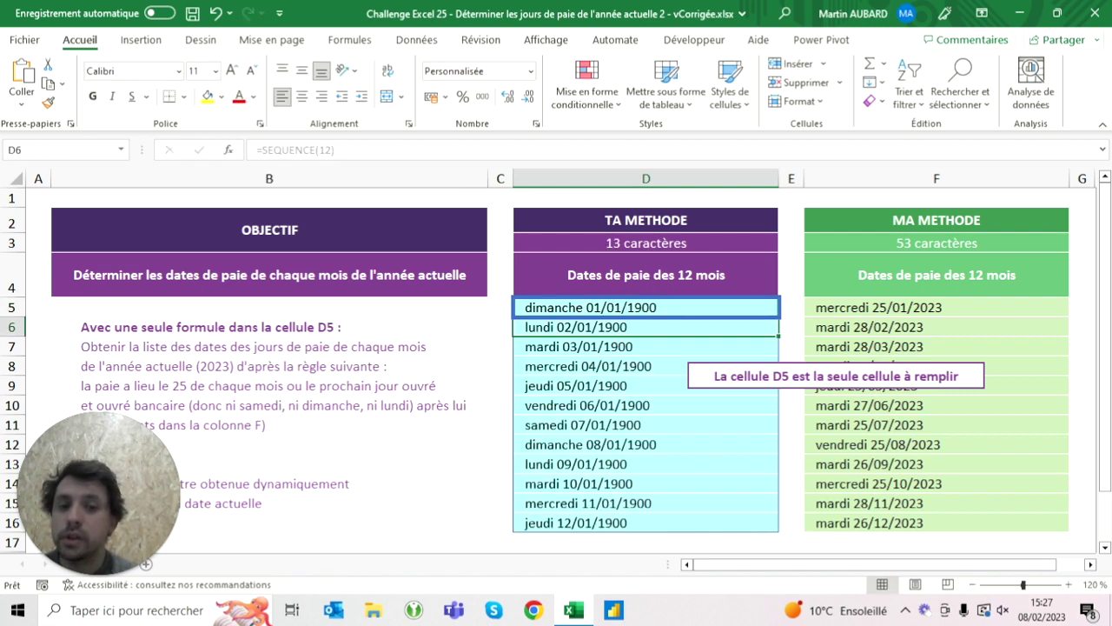
# Format the spilled range D5:D16 as Standard so it shows plain numbers
pyautogui.click(646, 306)
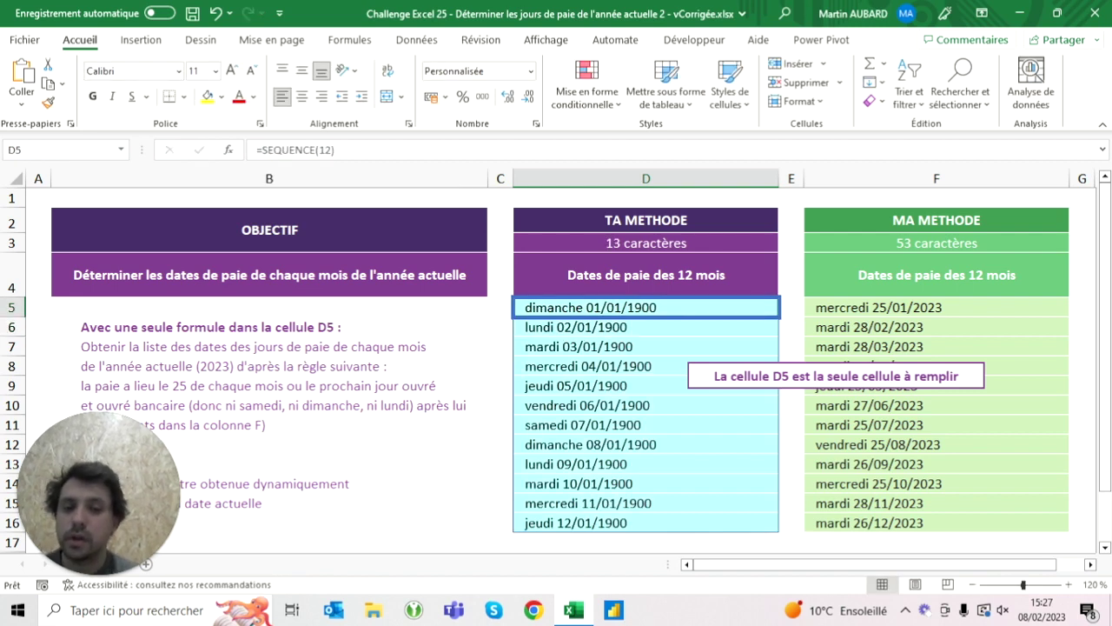
pyautogui.hotkey('ctrl', 'shift', 'Down')
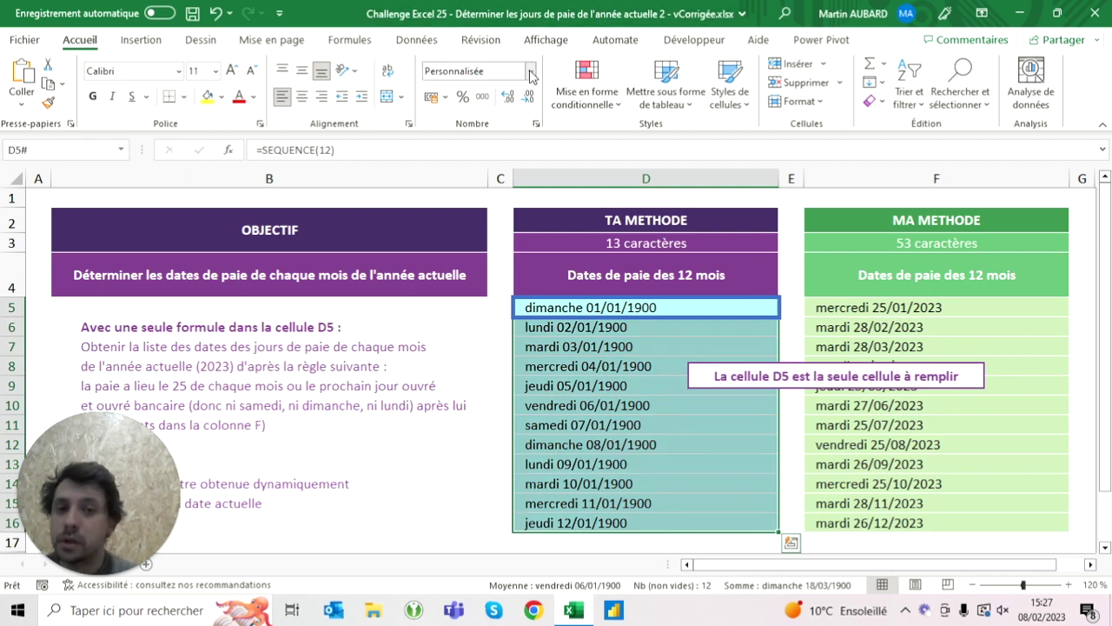
pyautogui.click(530, 71)
pyautogui.click(519, 97)
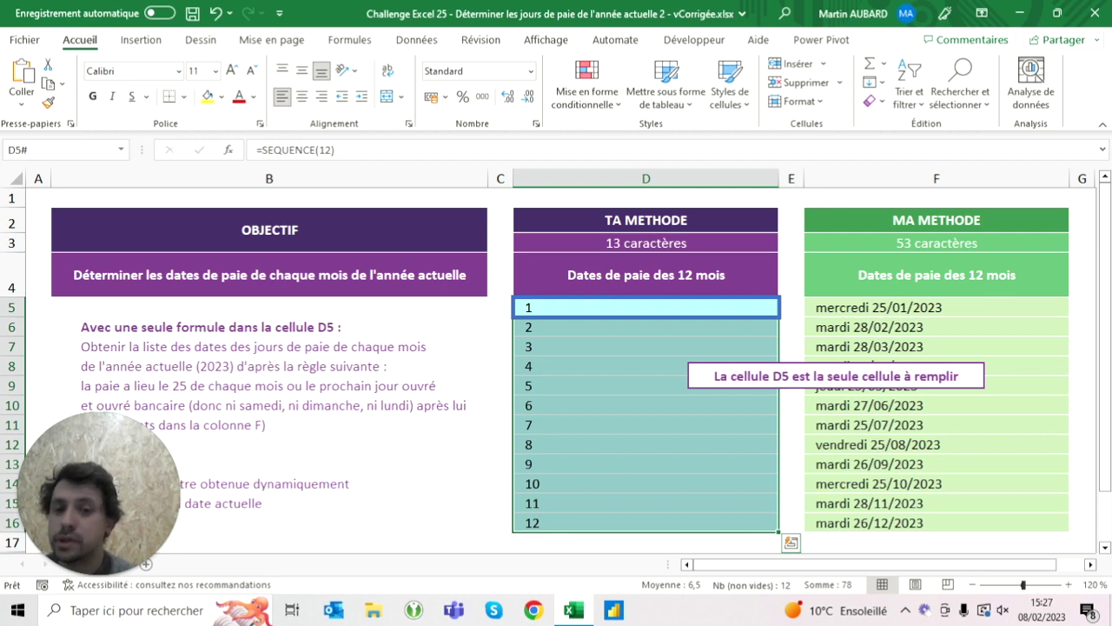
pyautogui.click(262, 149)
pyautogui.press('Escape')
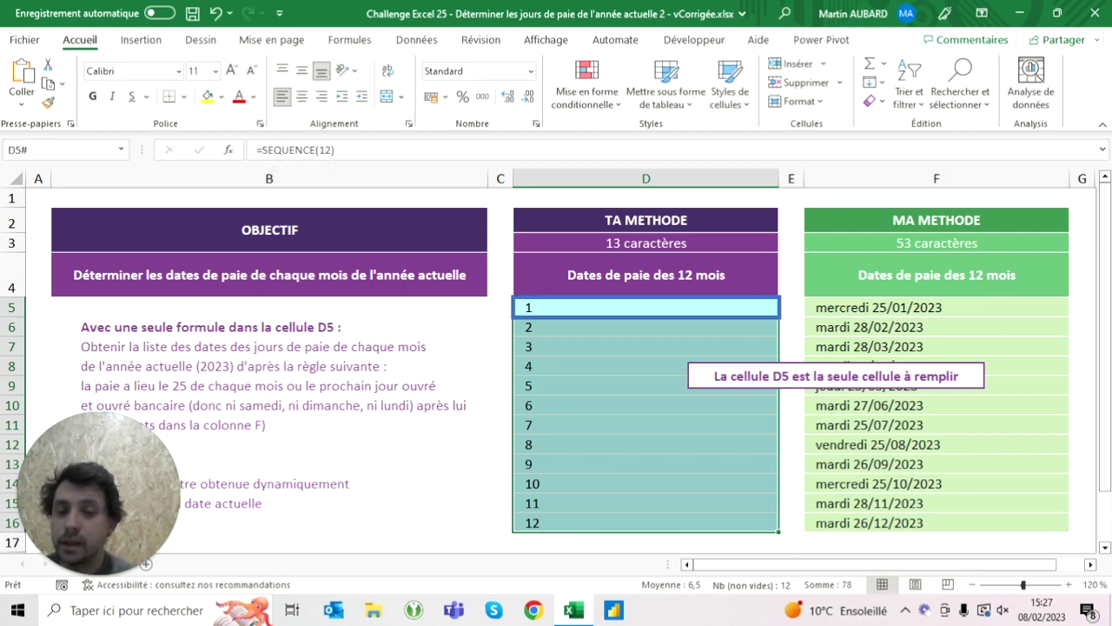
# Edit D5's formula to ="25/"&SEQUENCE(12), producing the labels 25/1 through 25/12
pyautogui.click(258, 149)
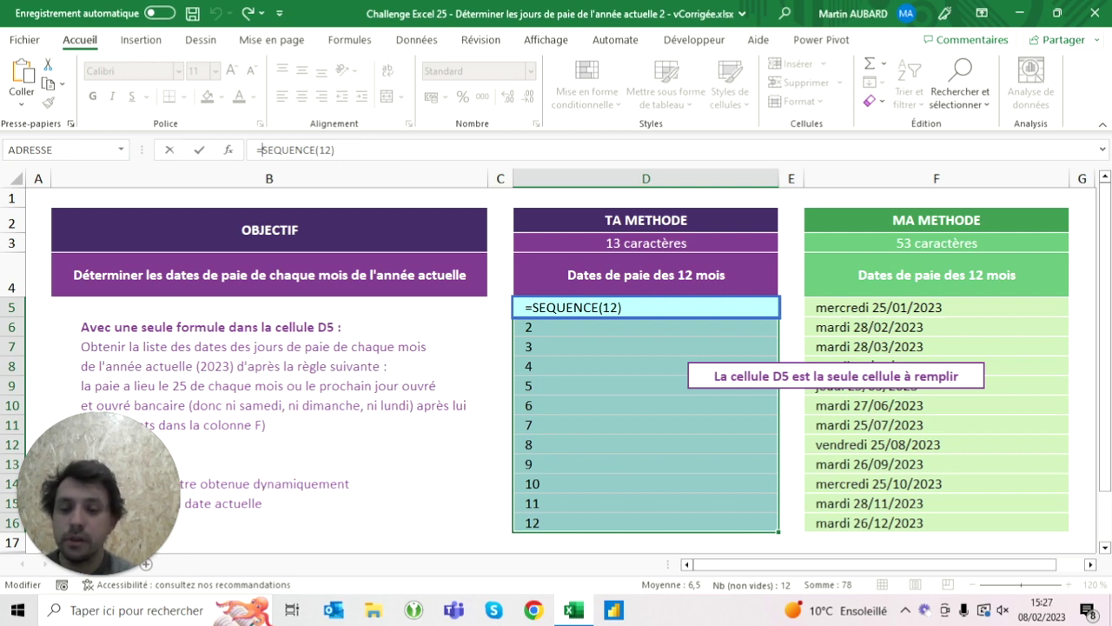
pyautogui.write('25')
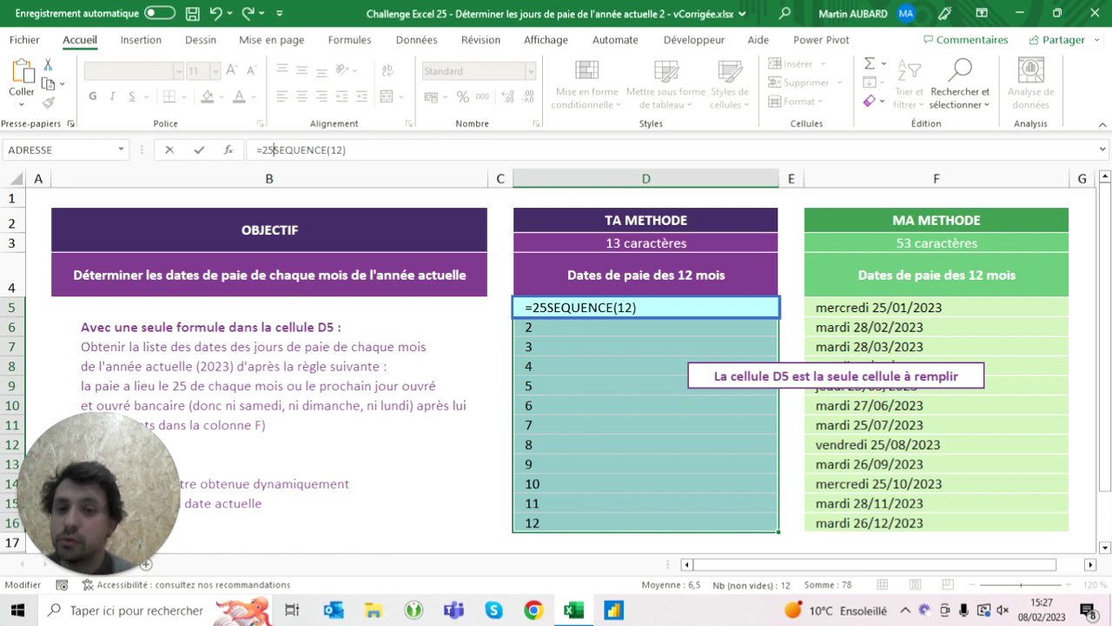
pyautogui.press('BackSpace')
pyautogui.press('BackSpace')
pyautogui.write('"22')
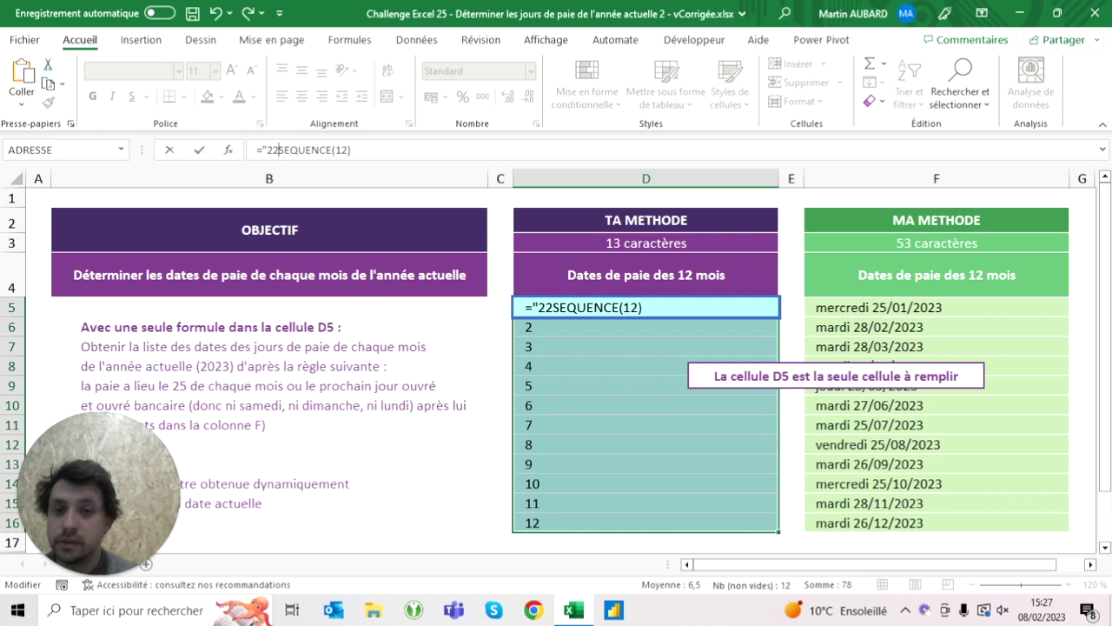
pyautogui.press('BackSpace')
pyautogui.write('5')
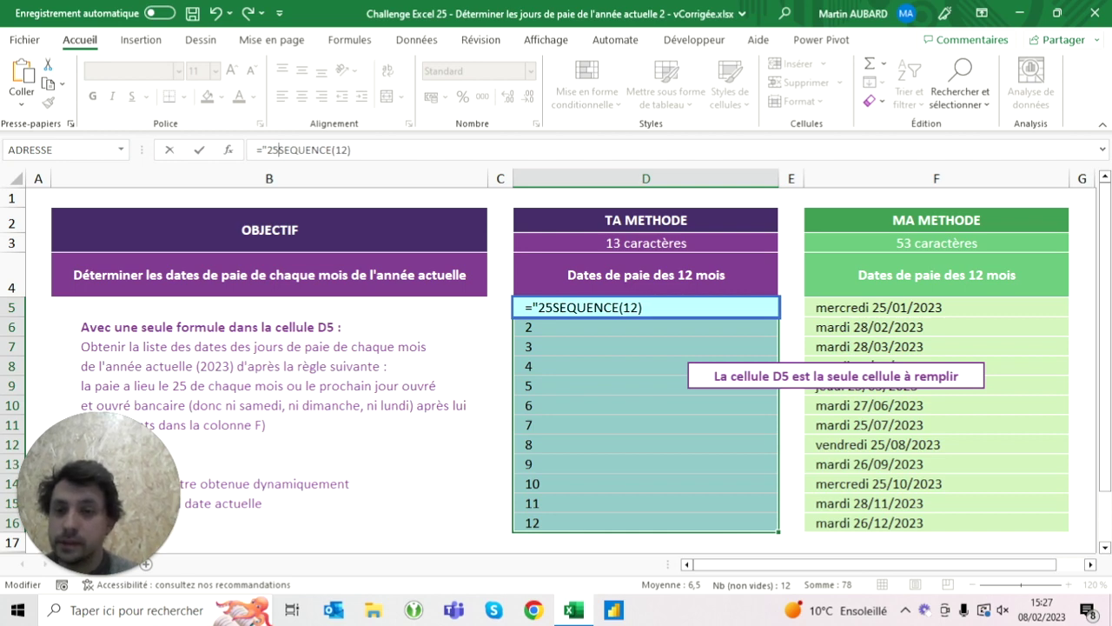
pyautogui.write('/"&')
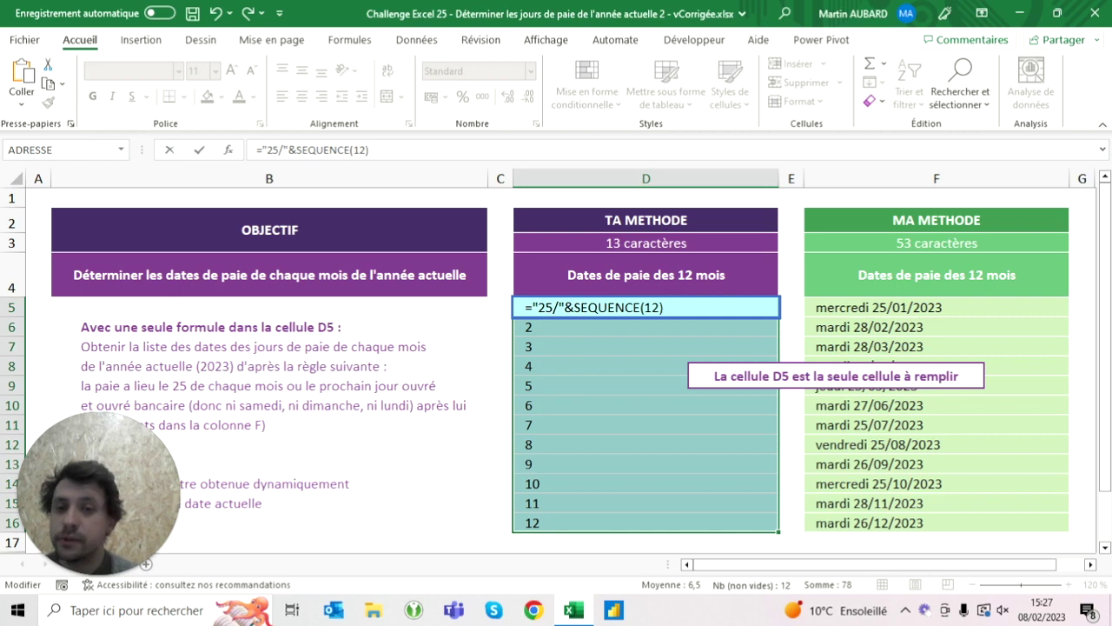
pyautogui.press('Return')
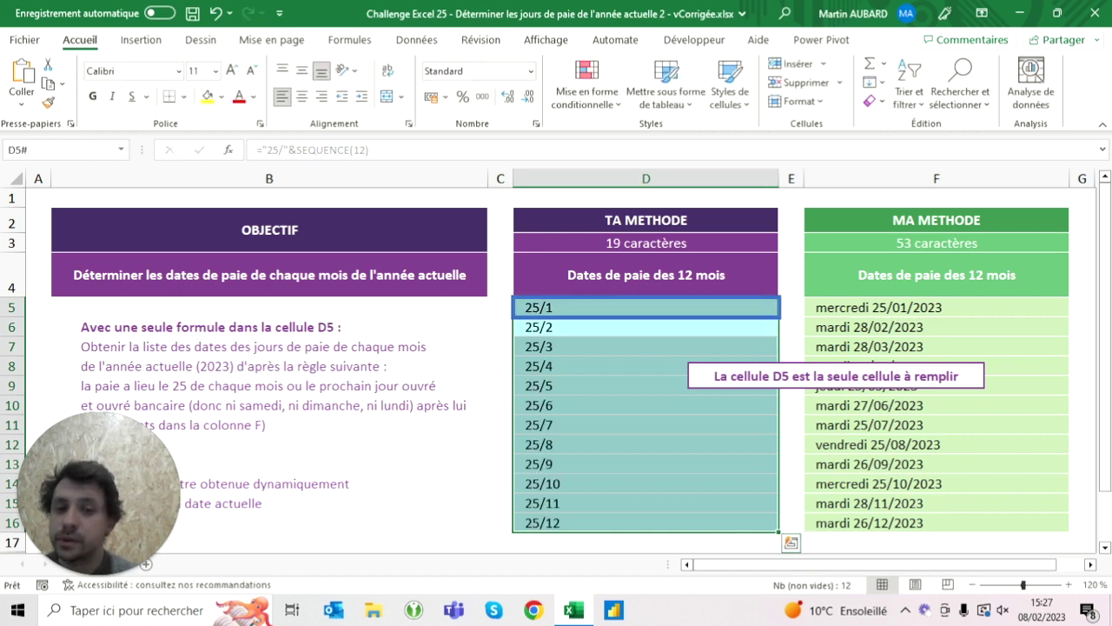
pyautogui.press('Up')
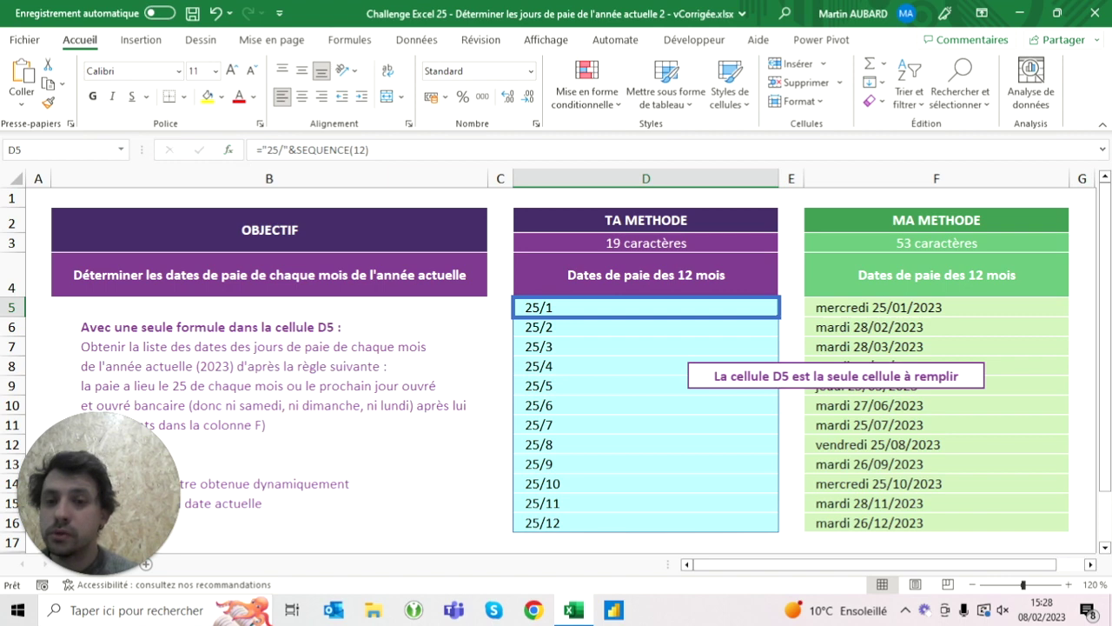
# Try adding +1 and a long date format to D5's results, then undo both changes
pyautogui.click(267, 150)
pyautogui.write('(12')
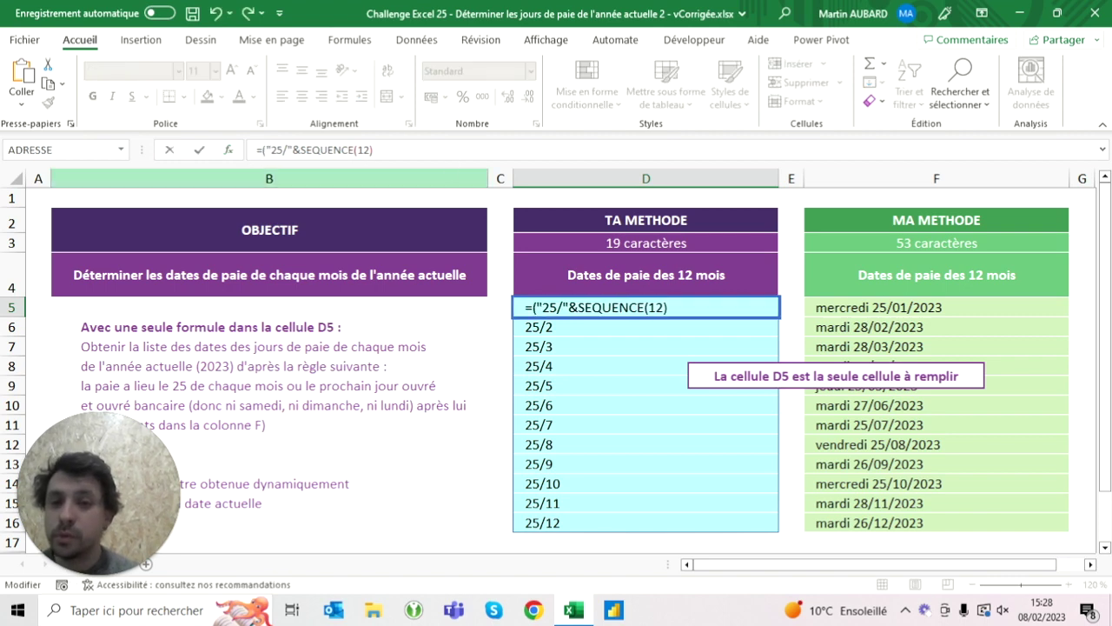
pyautogui.write('))+1')
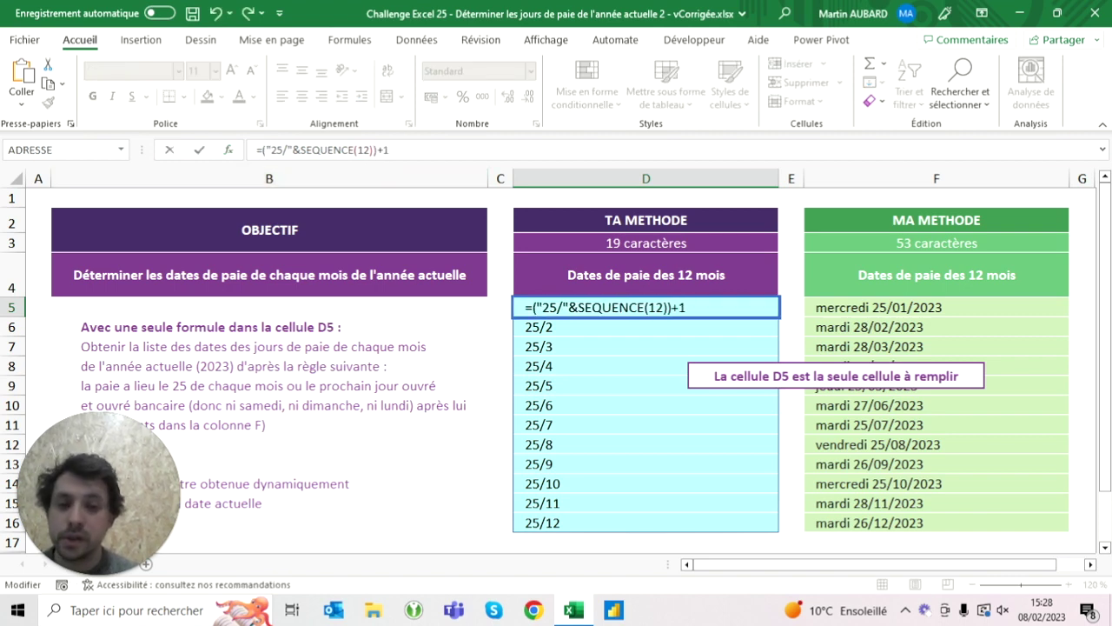
pyautogui.press('Return')
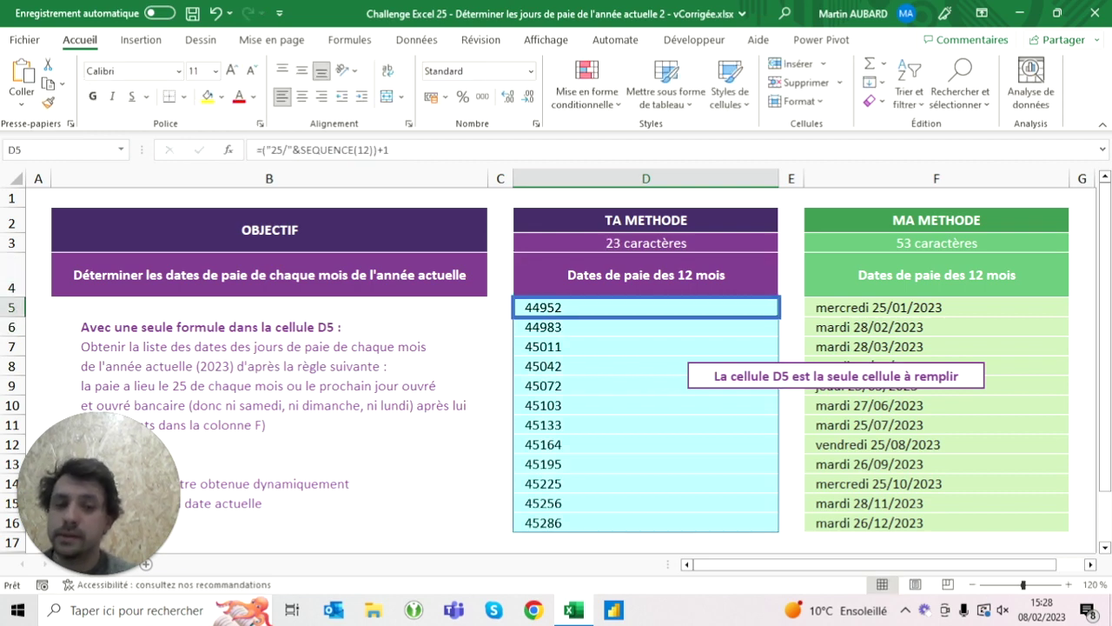
pyautogui.hotkey('ctrl', 'shift', 'Down')
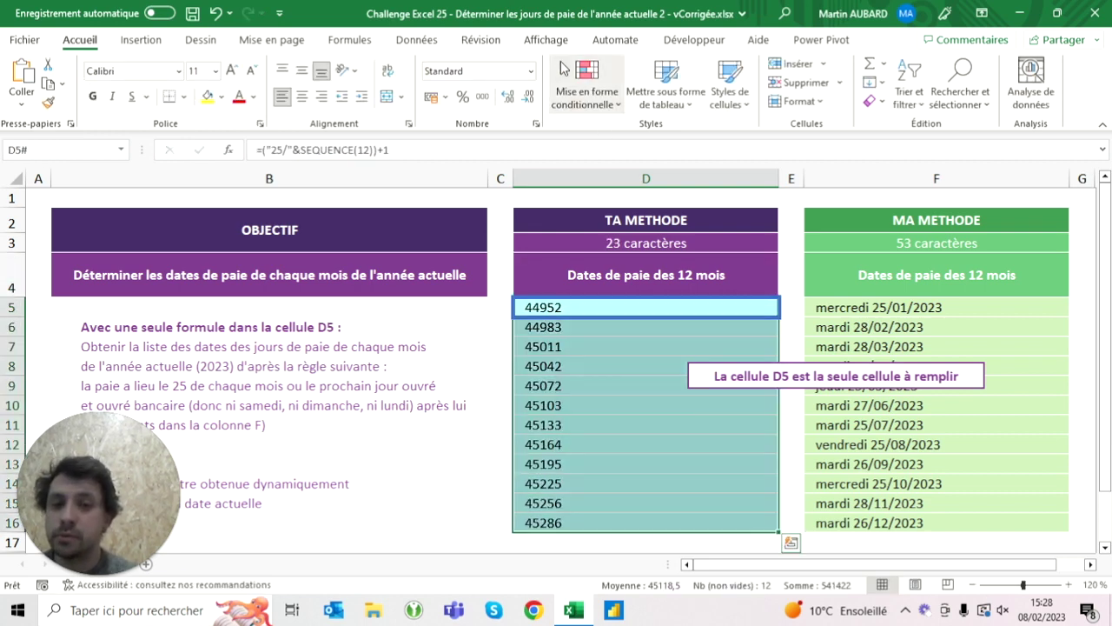
pyautogui.click(531, 72)
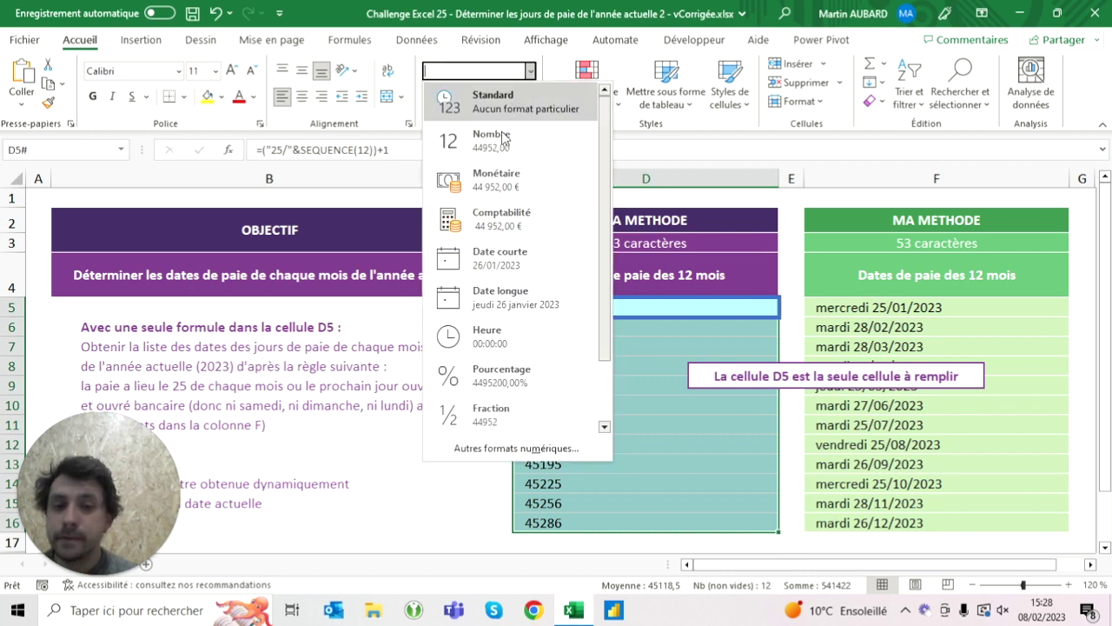
pyautogui.click(493, 299)
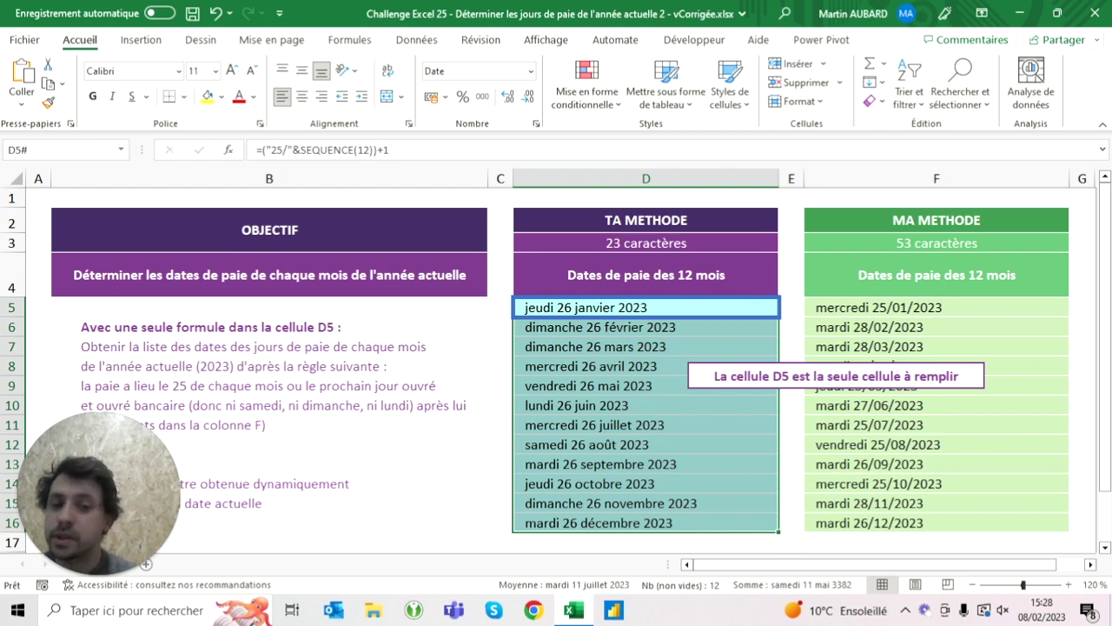
pyautogui.click(215, 13)
pyautogui.click(216, 13)
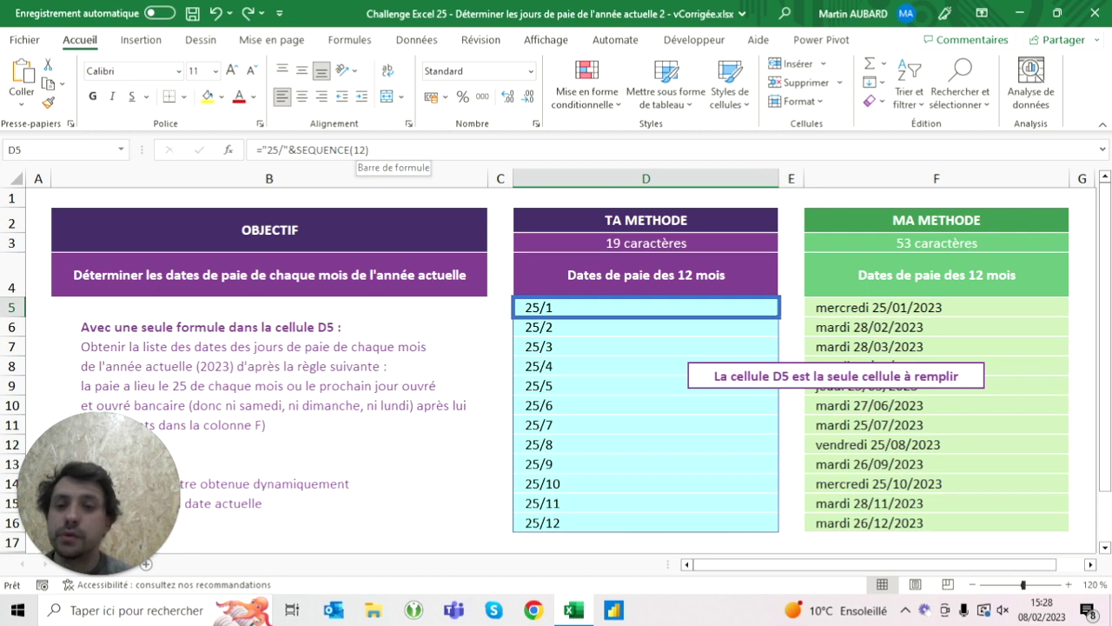
# Wrap D5's formula in SERIE.JOUR.OUVRE.INTL(...;1) to add one workday to each 25th
pyautogui.click(260, 149)
pyautogui.write('serie')
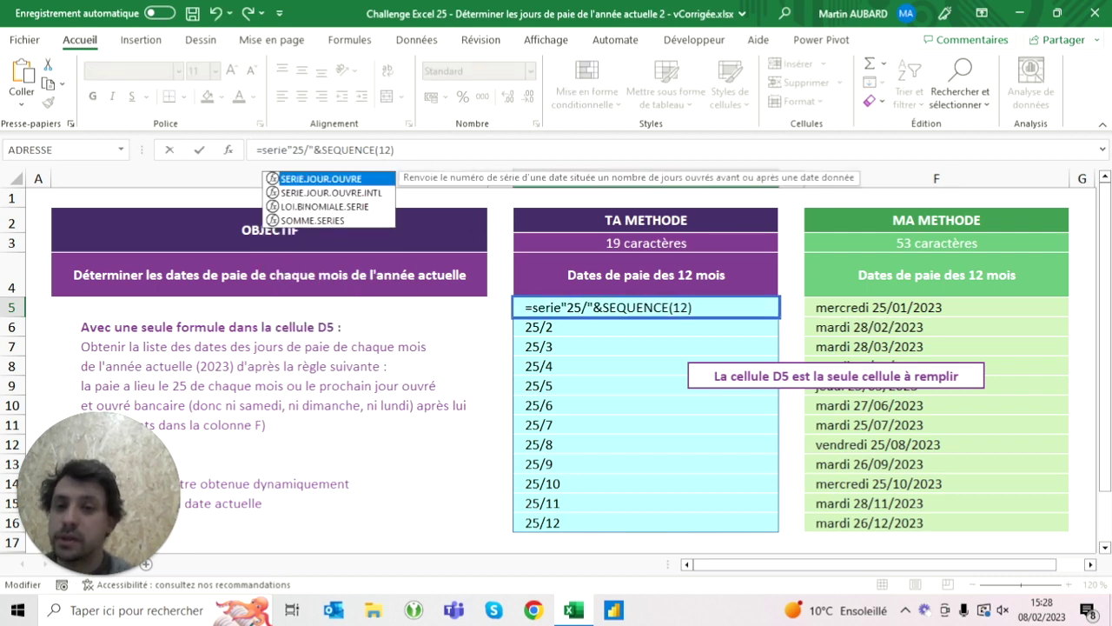
pyautogui.press('Down')
pyautogui.press('Tab')
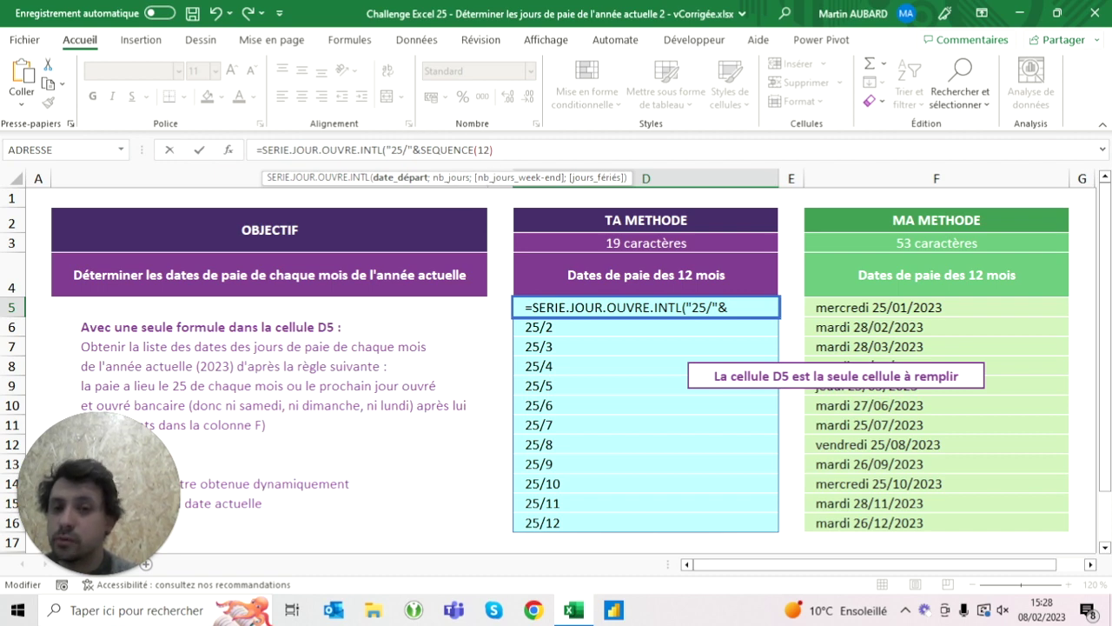
pyautogui.press('End')
pyautogui.write(';')
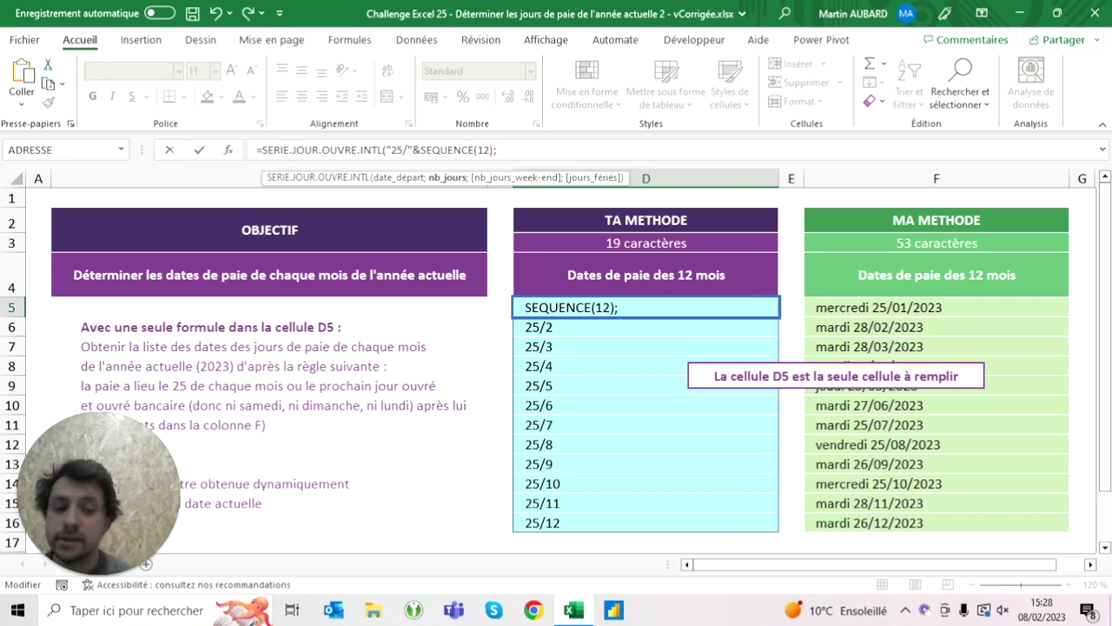
pyautogui.write('1)')
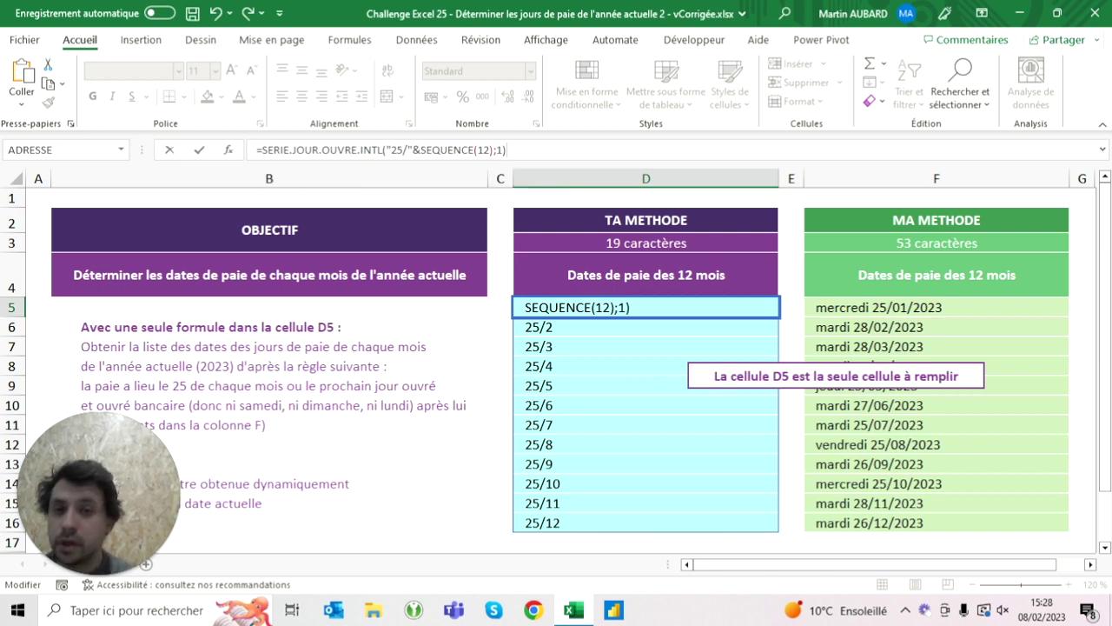
pyautogui.press('Return')
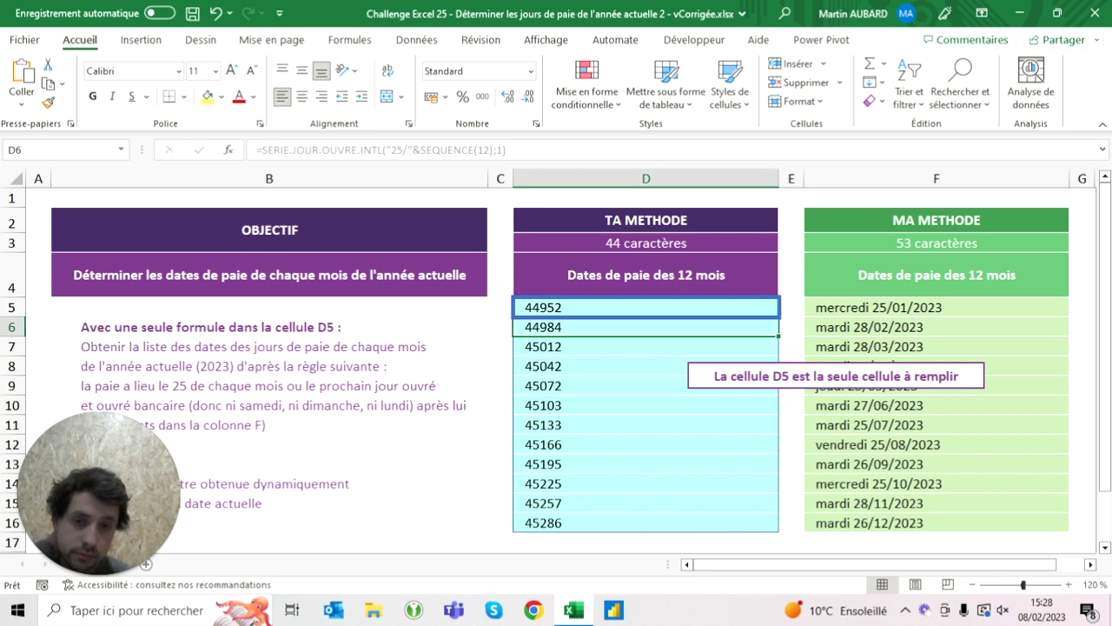
# Format the spilled results in D5:D16 as Date longue
pyautogui.hotkey('ctrl', 'shift', 'Down')
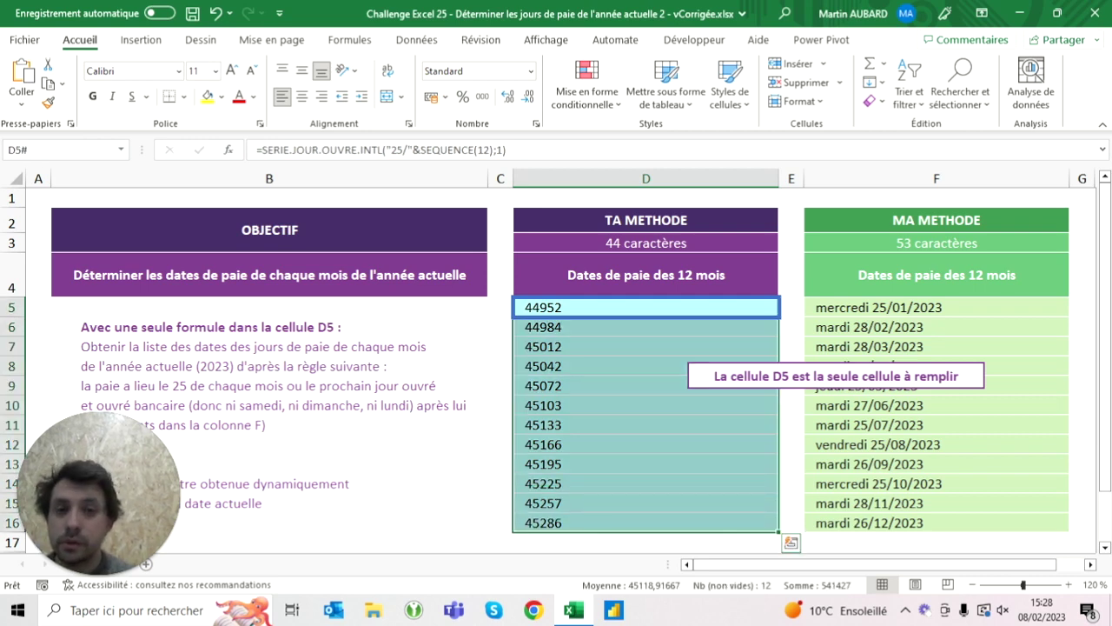
pyautogui.click(530, 70)
pyautogui.click(503, 291)
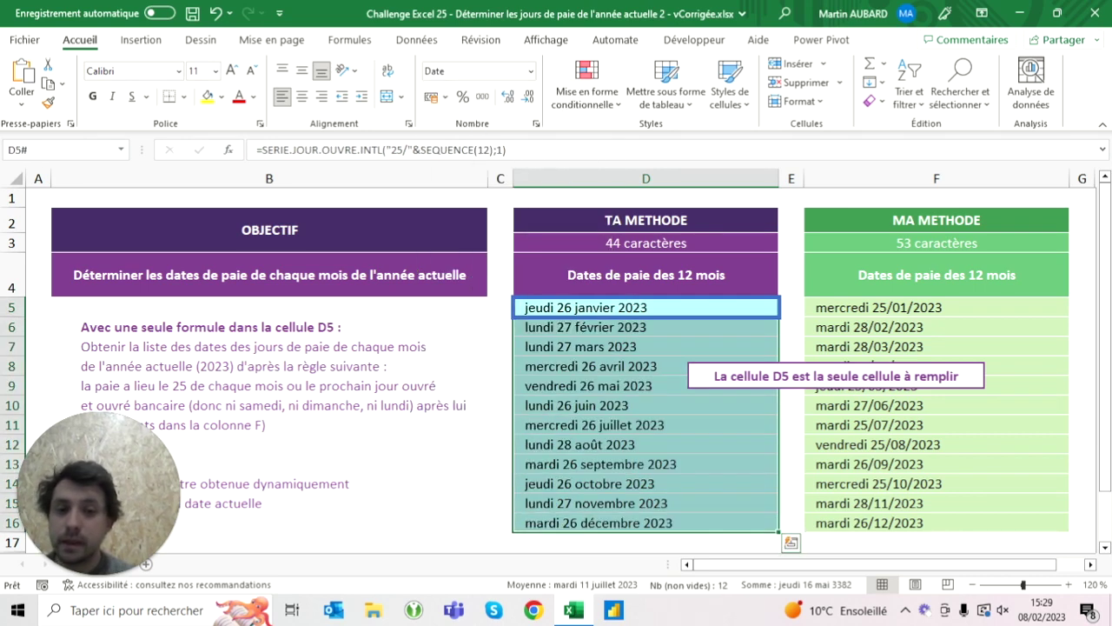
pyautogui.press('Up')
pyautogui.press('Down')
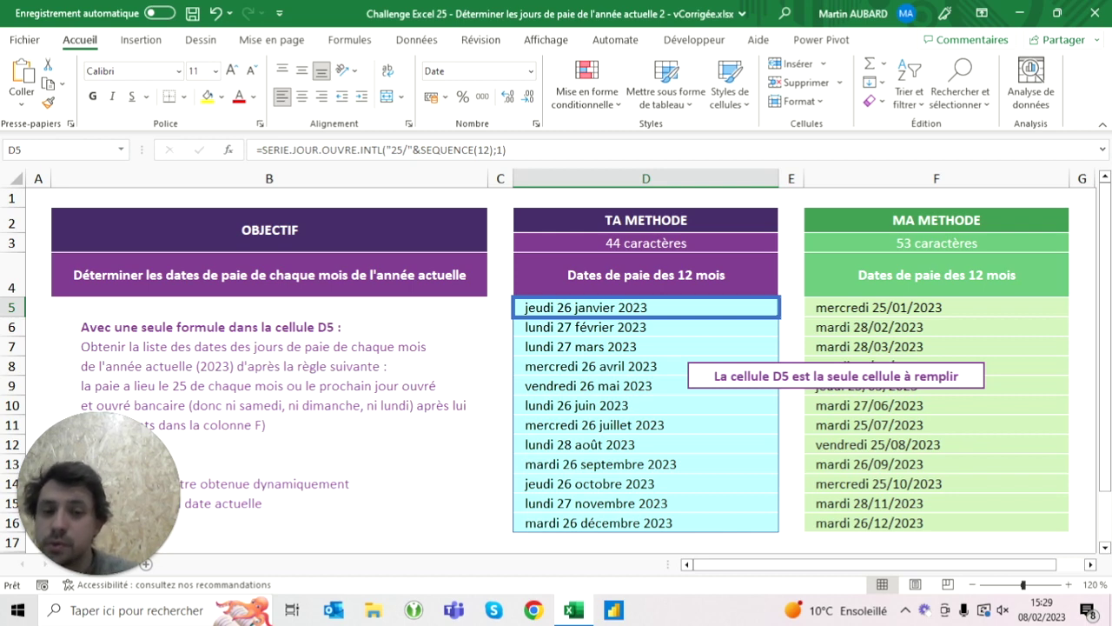
# Check the February, March and August pay dates in D6, D7 and D12, then return to D5
pyautogui.click(646, 327)
pyautogui.click(646, 345)
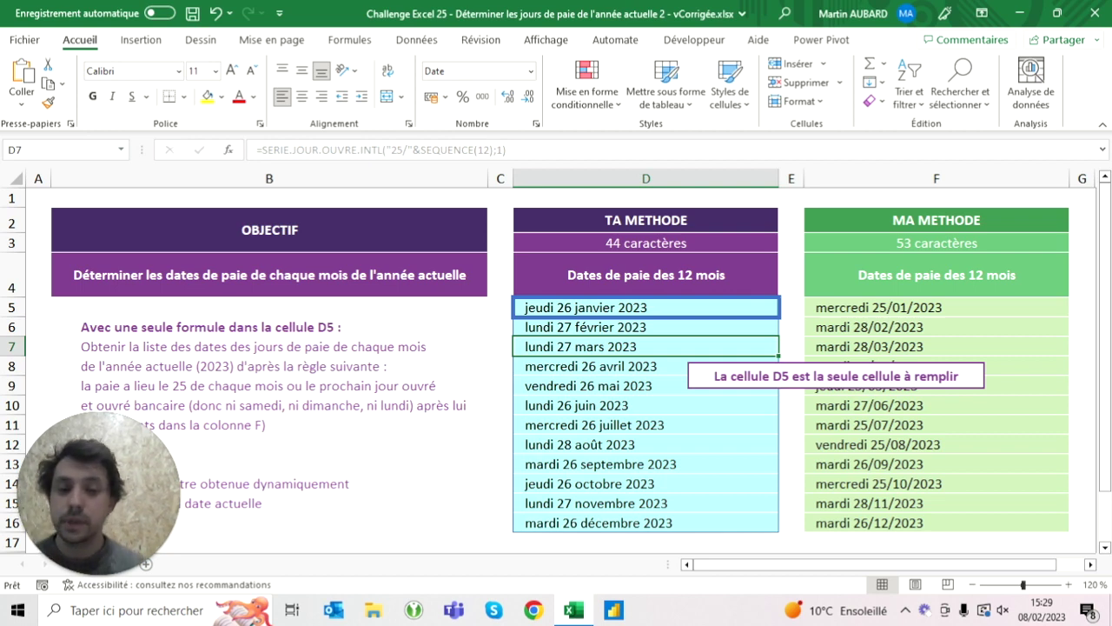
pyautogui.click(646, 444)
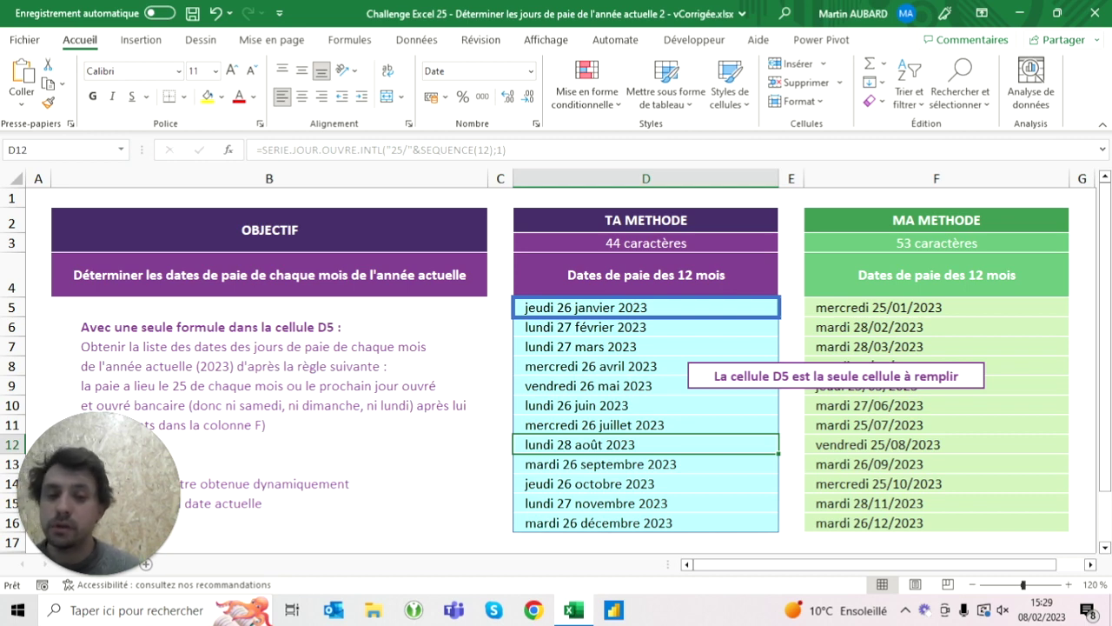
pyautogui.click(646, 275)
pyautogui.click(646, 306)
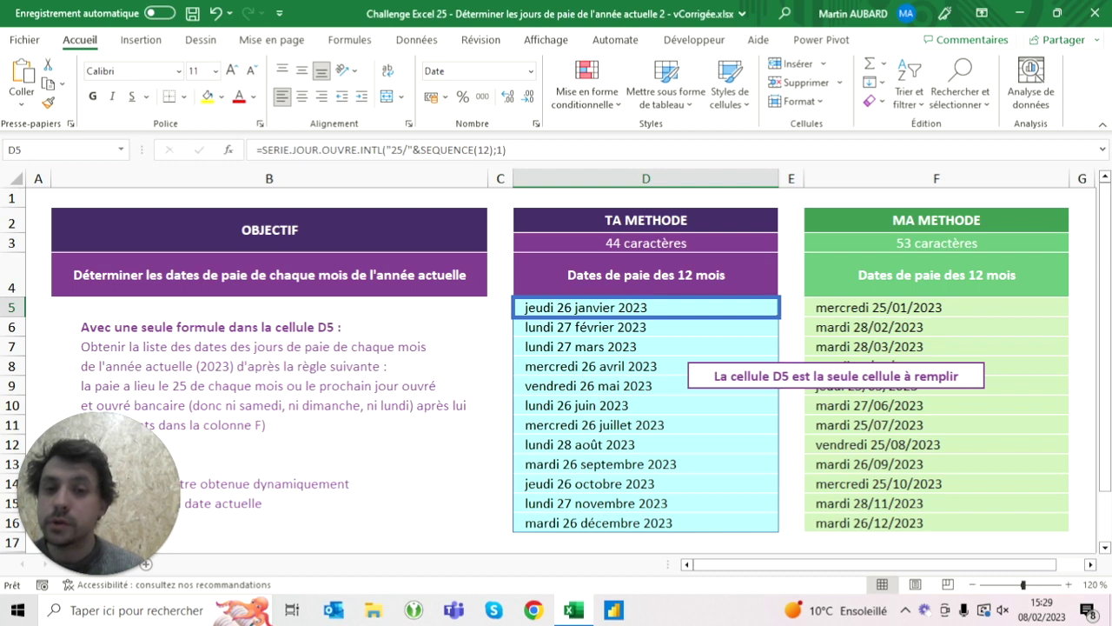
# Replace "25/" with "24/" in D5's formula so the dates start mercredi 25 janvier 2023
pyautogui.click(402, 149)
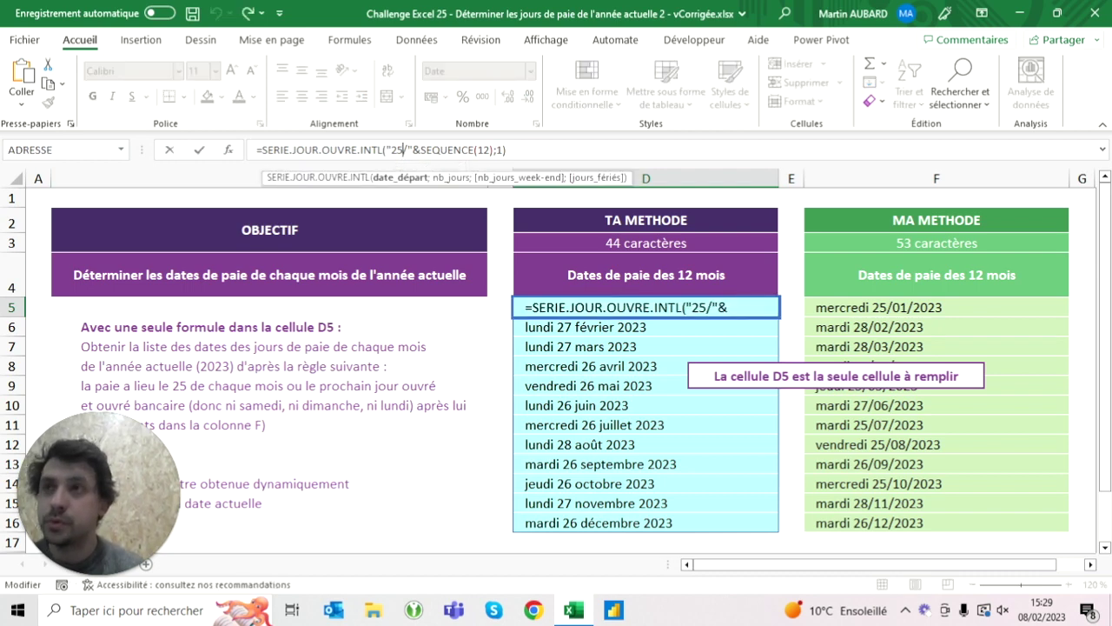
pyautogui.press('BackSpace')
pyautogui.write('4')
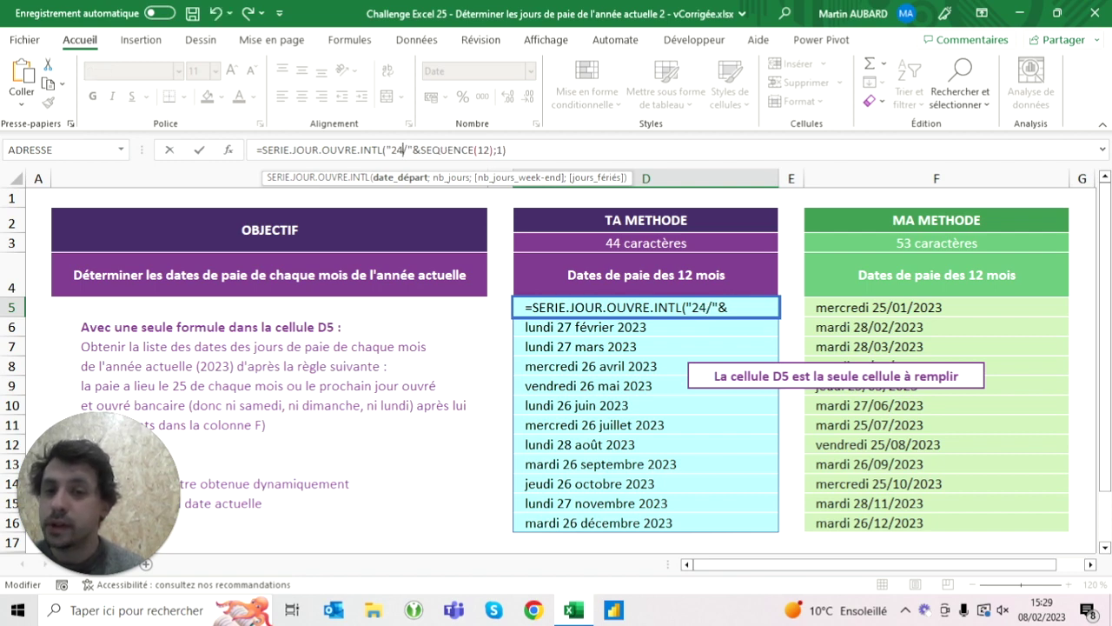
pyautogui.click(496, 149)
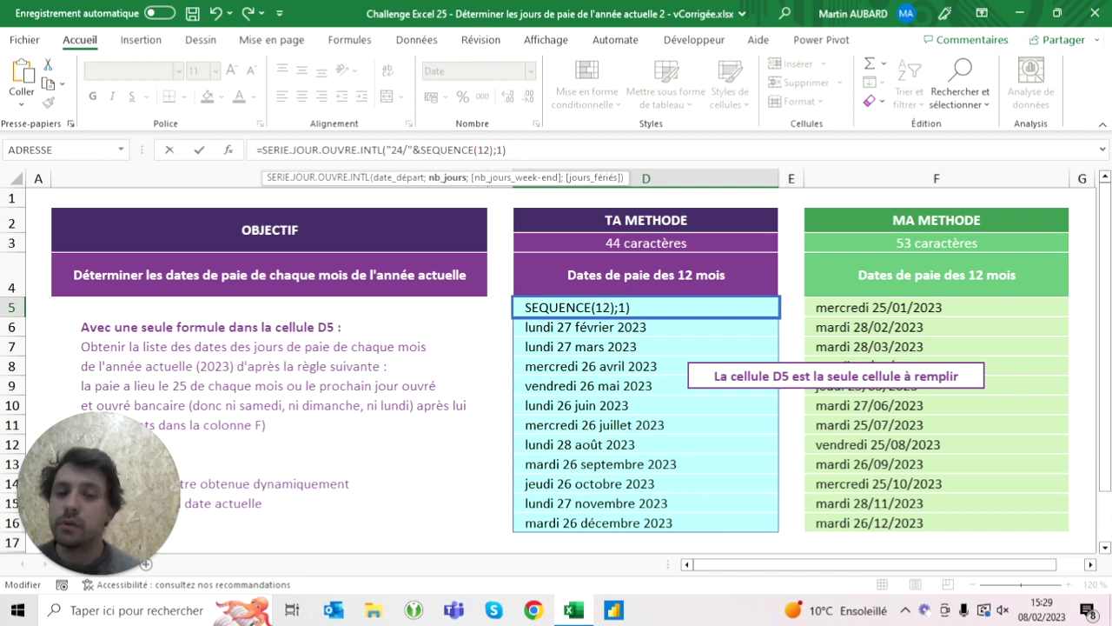
pyautogui.press('Return')
pyautogui.click(645, 308)
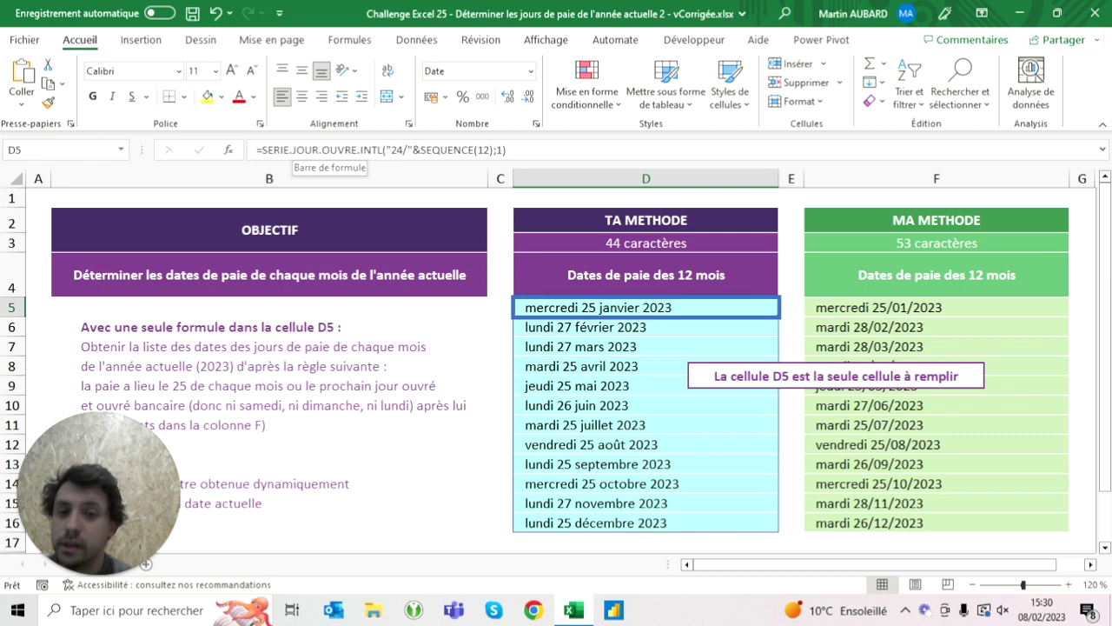
pyautogui.click(358, 149)
# Try SERIE.JOUR.OUVRE without .INTL in D5, then undo back to the INTL version
pyautogui.press('BackSpace')
pyautogui.press('BackSpace')
pyautogui.press('BackSpace')
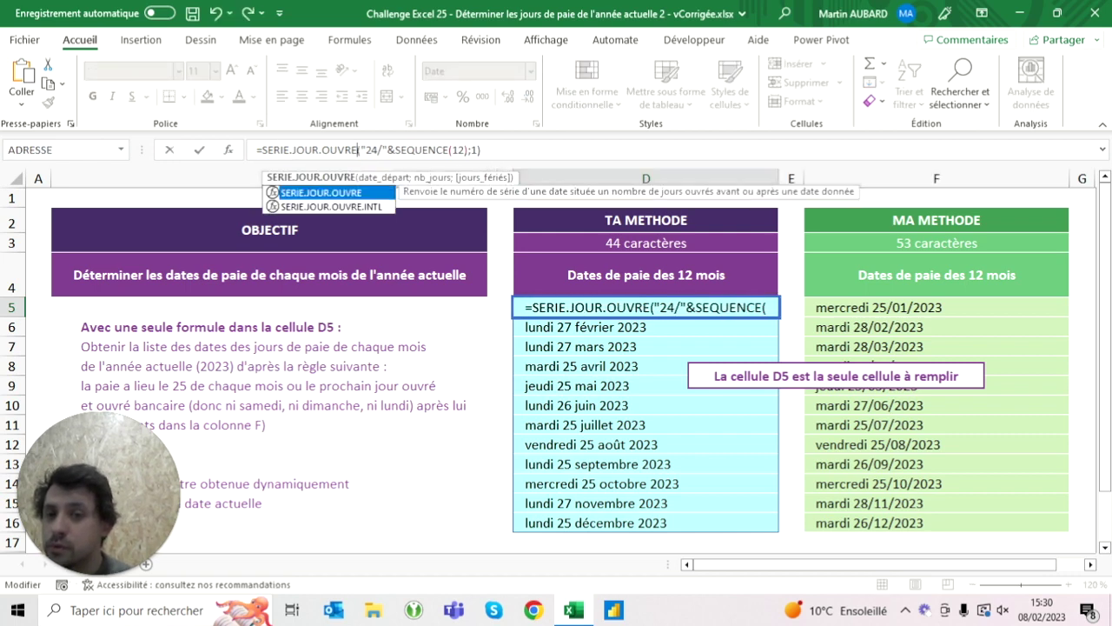
pyautogui.press('Return')
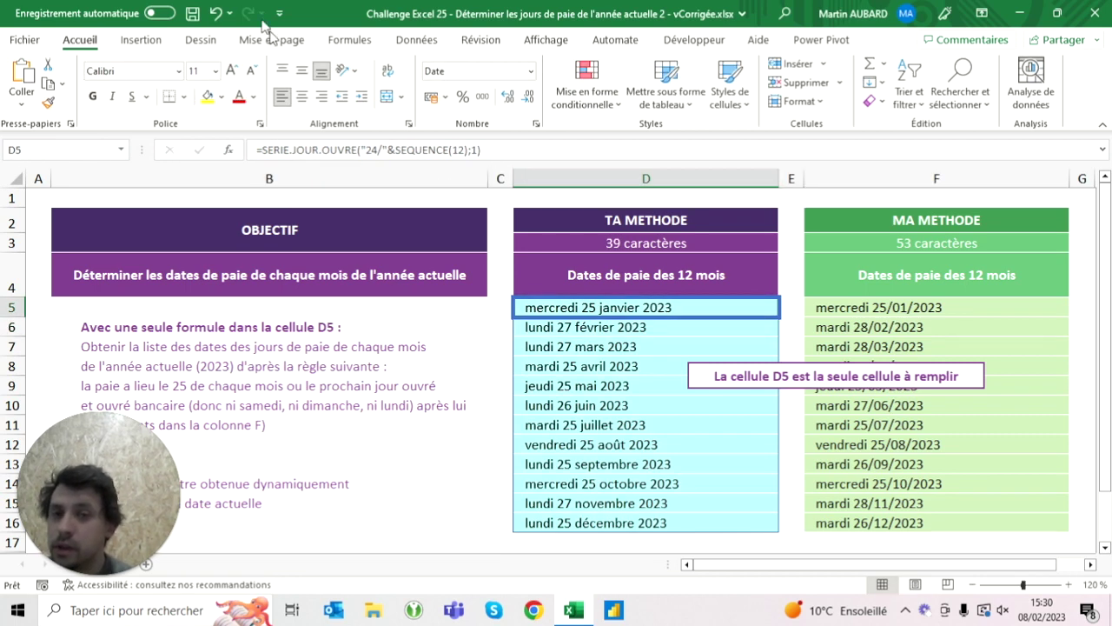
pyautogui.click(217, 12)
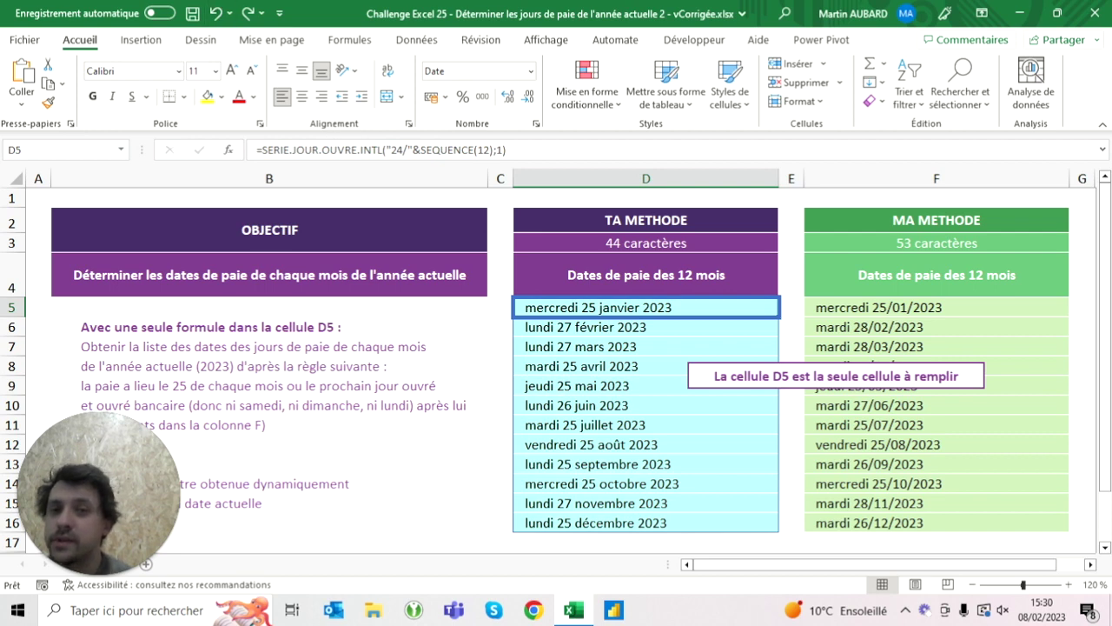
# Add weekend type 2 (Dimanche, lundi) as the weekend argument in D5's formula
pyautogui.click(502, 150)
pyautogui.write(';')
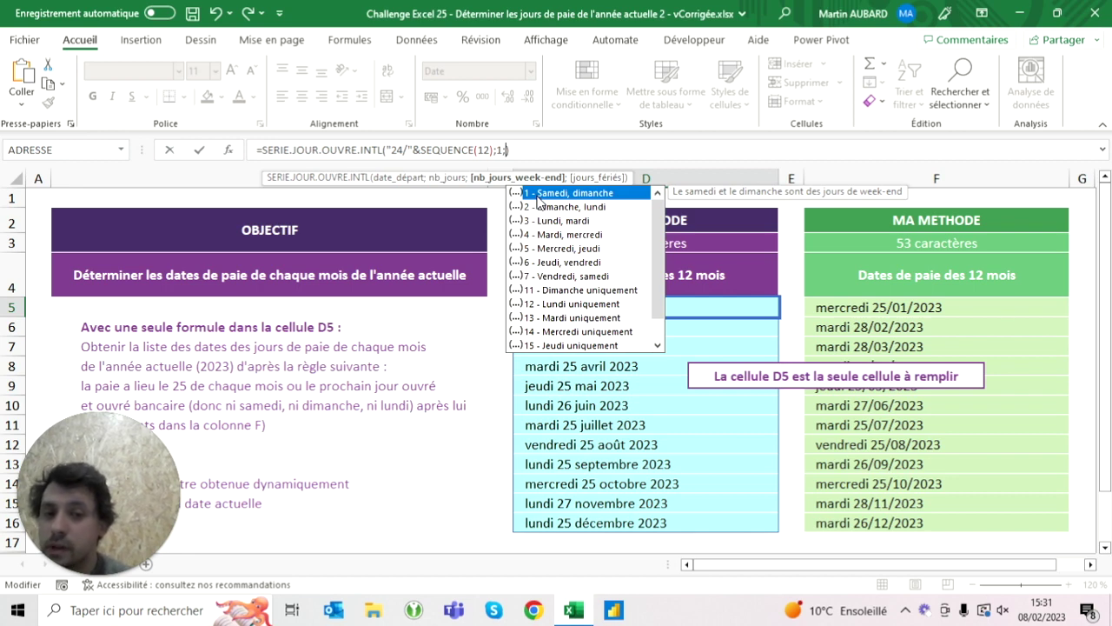
pyautogui.doubleClick(556, 207)
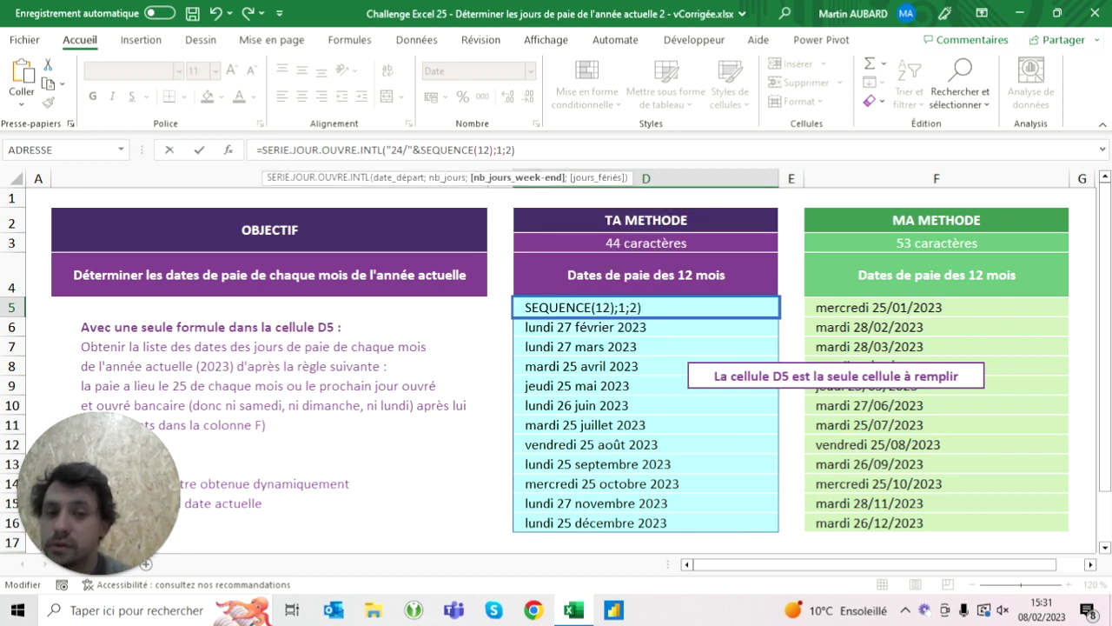
pyautogui.hotkey('ctrl', 'Return')
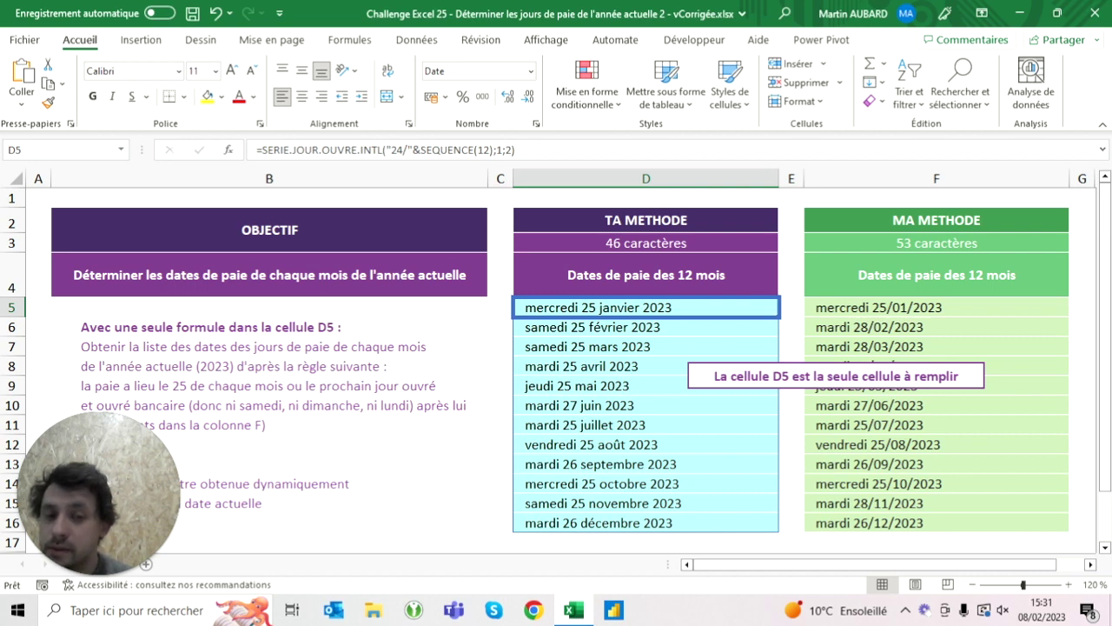
# Check the February pay date in D6, then reopen D5's formula and remove the weekend type 2
pyautogui.click(646, 327)
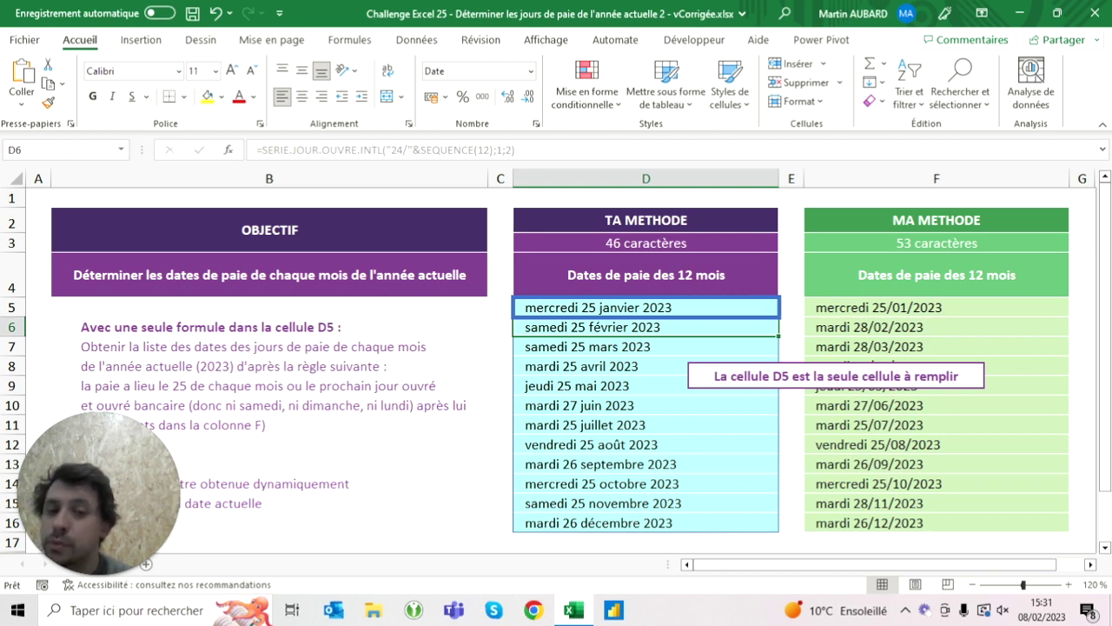
pyautogui.click(646, 275)
pyautogui.click(646, 307)
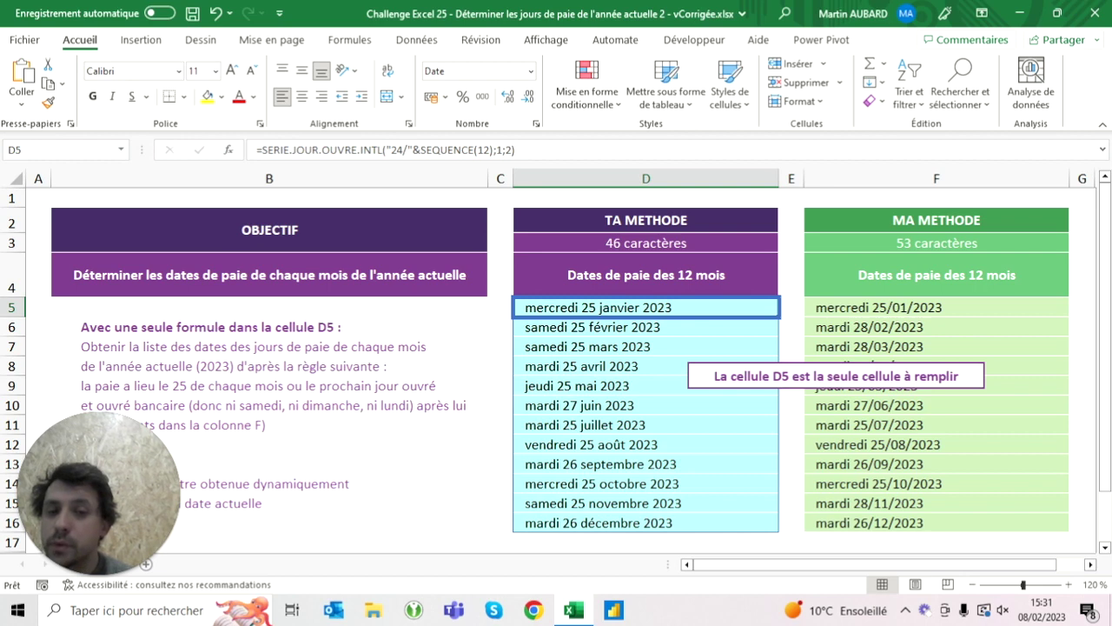
pyautogui.press('F2')
pyautogui.press('Left')
pyautogui.press('BackSpace')
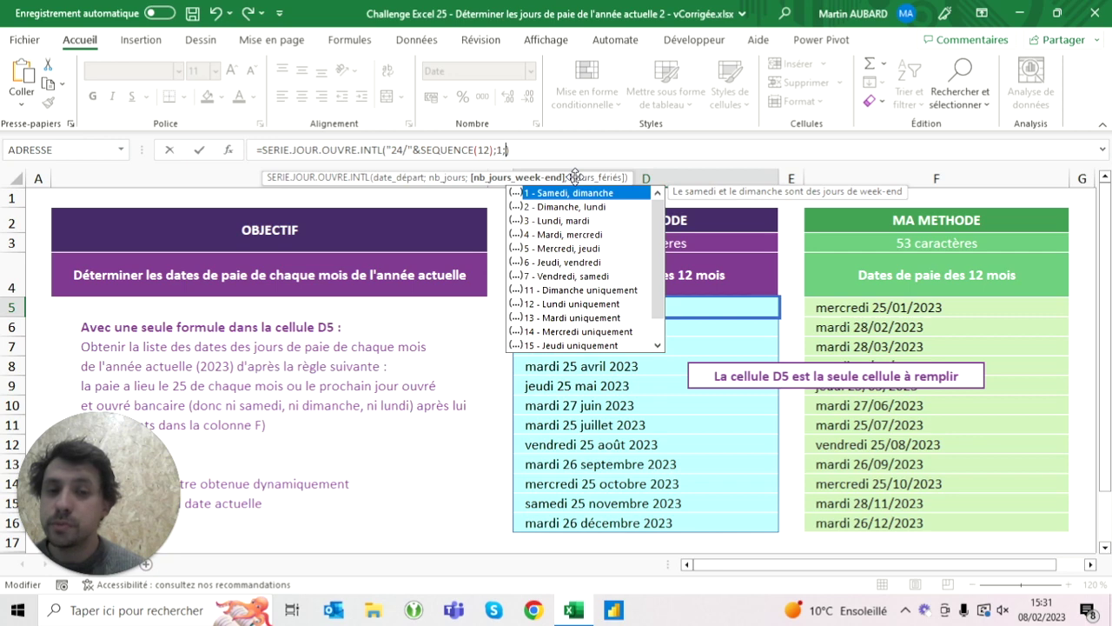
# Set D5's weekend argument to the mask "0000000"
pyautogui.scroll(-1, 655, 224)
pyautogui.scroll(1, 655, 224)
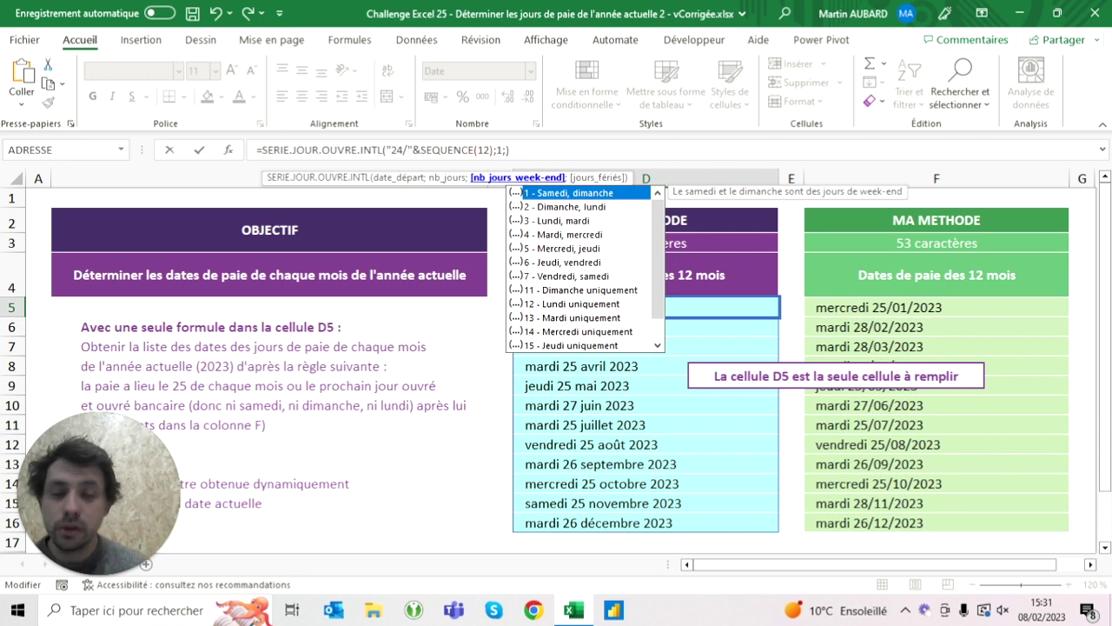
pyautogui.write('"0000000")')
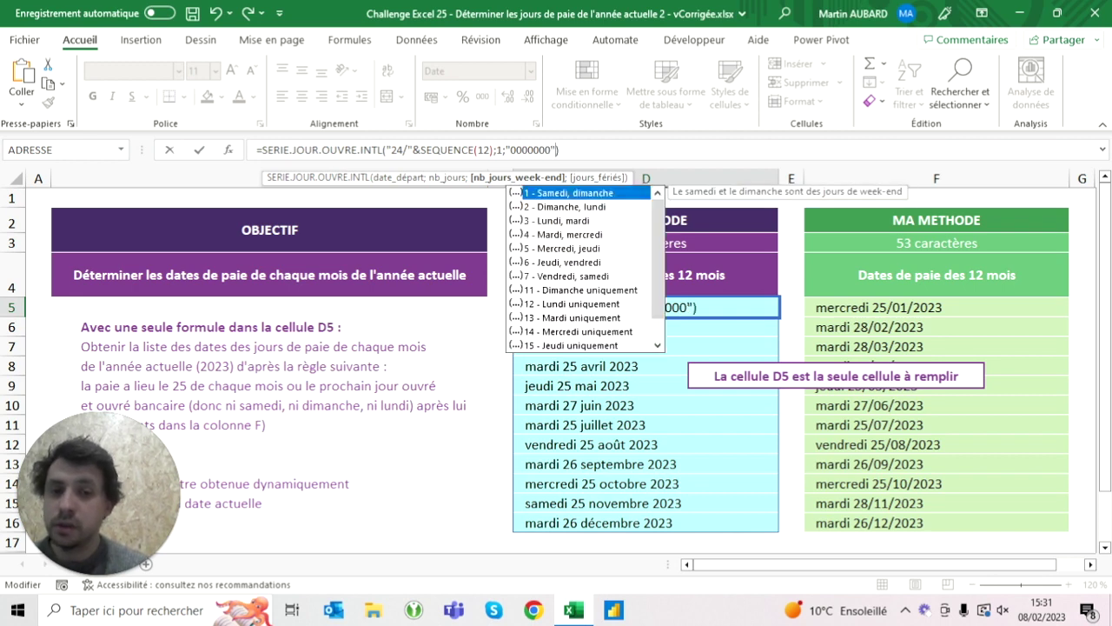
pyautogui.hotkey('ctrl', 'Return')
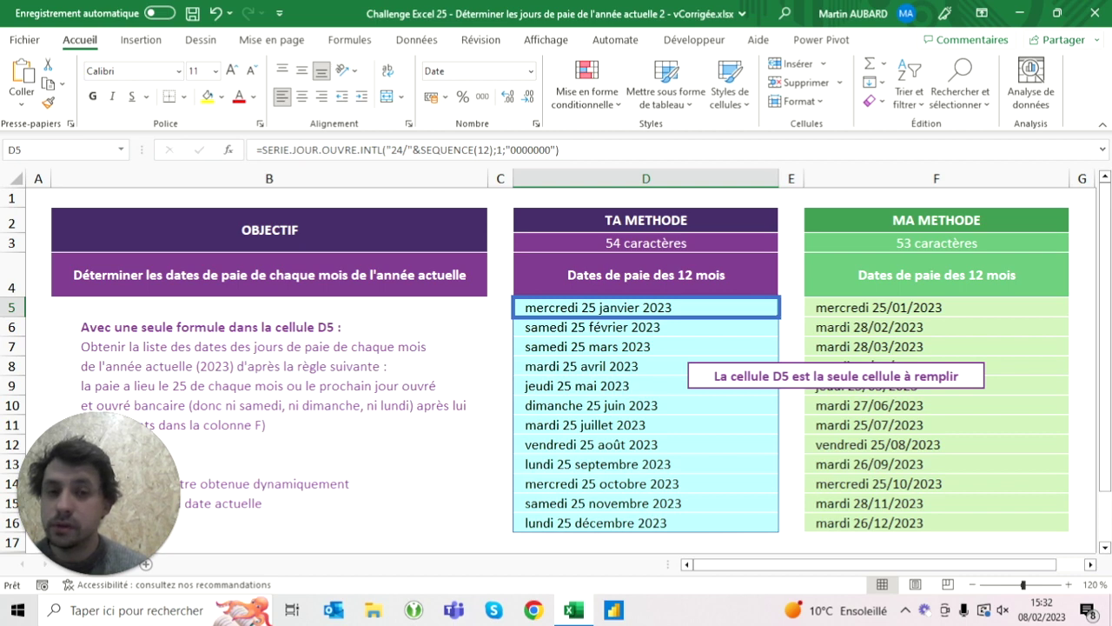
# Change the weekend mask in D5 to "1111111", turning the results into #VALEUR! errors
pyautogui.click(551, 150)
pyautogui.press('BackSpace')
pyautogui.press('BackSpace')
pyautogui.press('BackSpace')
pyautogui.press('BackSpace')
pyautogui.press('BackSpace')
pyautogui.press('BackSpace')
pyautogui.press('BackSpace')
pyautogui.write('1111111')
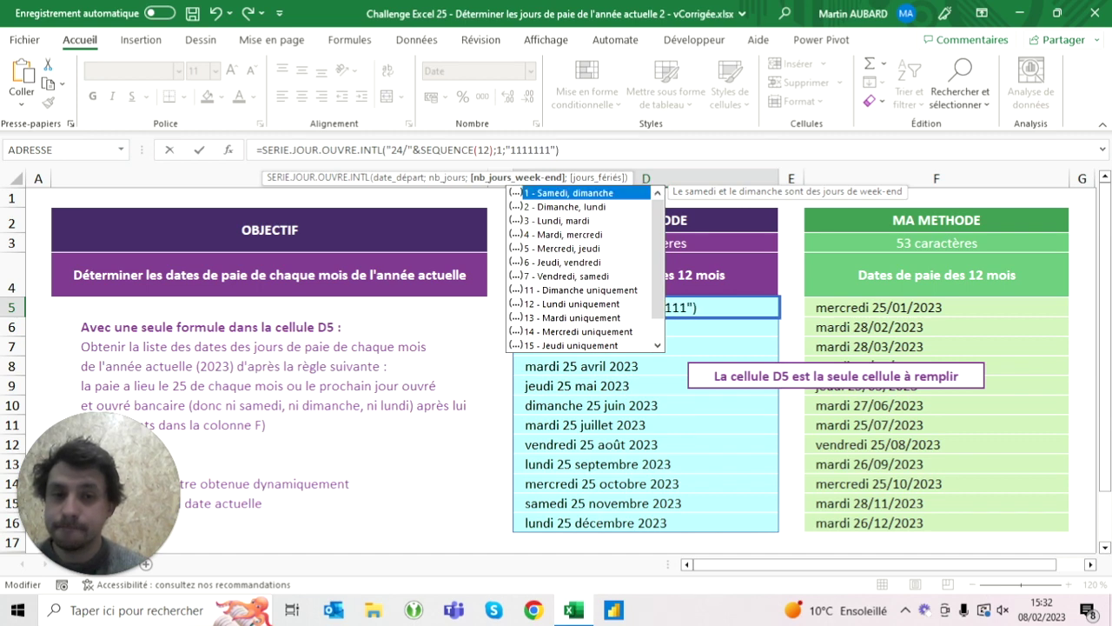
pyautogui.press('Return')
pyautogui.press('Up')
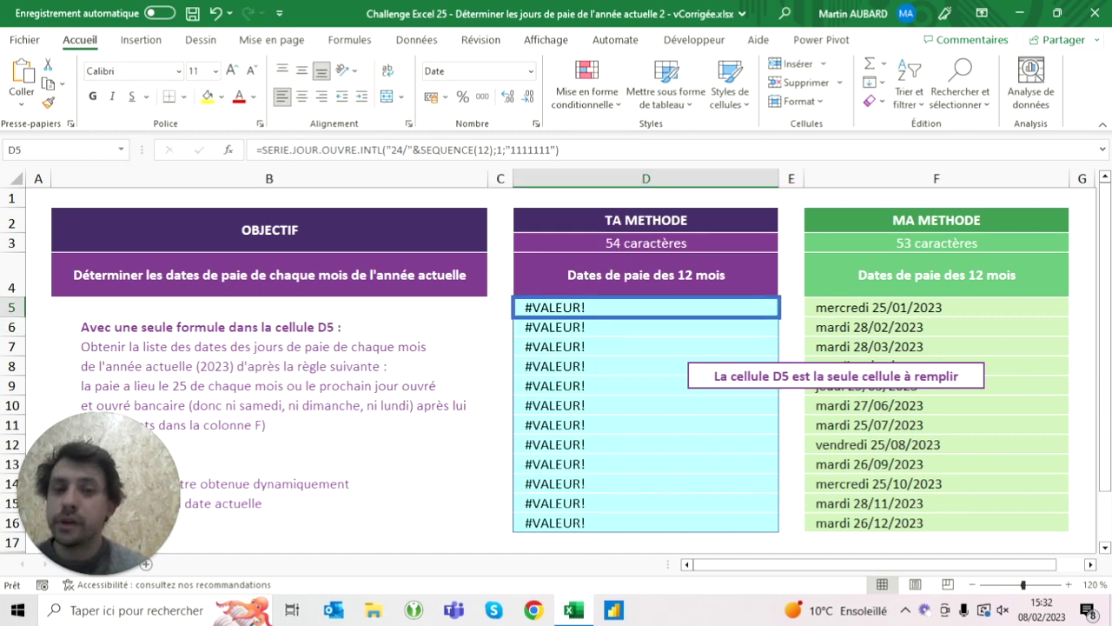
pyautogui.click(551, 149)
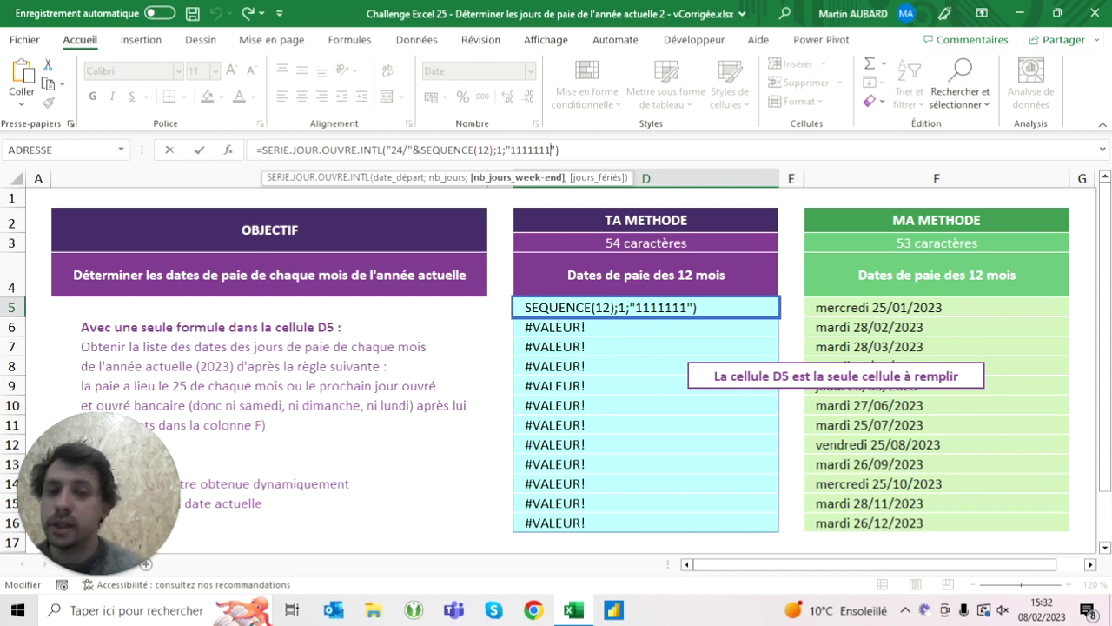
# Try the weekend mask "1011111" in D5's formula
pyautogui.click(540, 149)
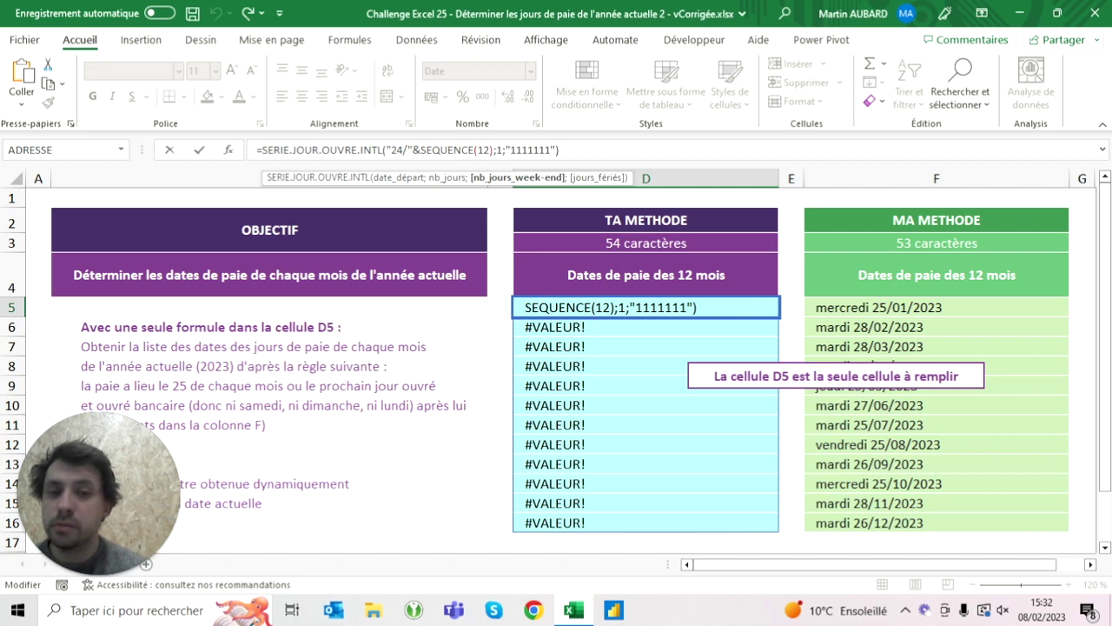
pyautogui.press('BackSpace')
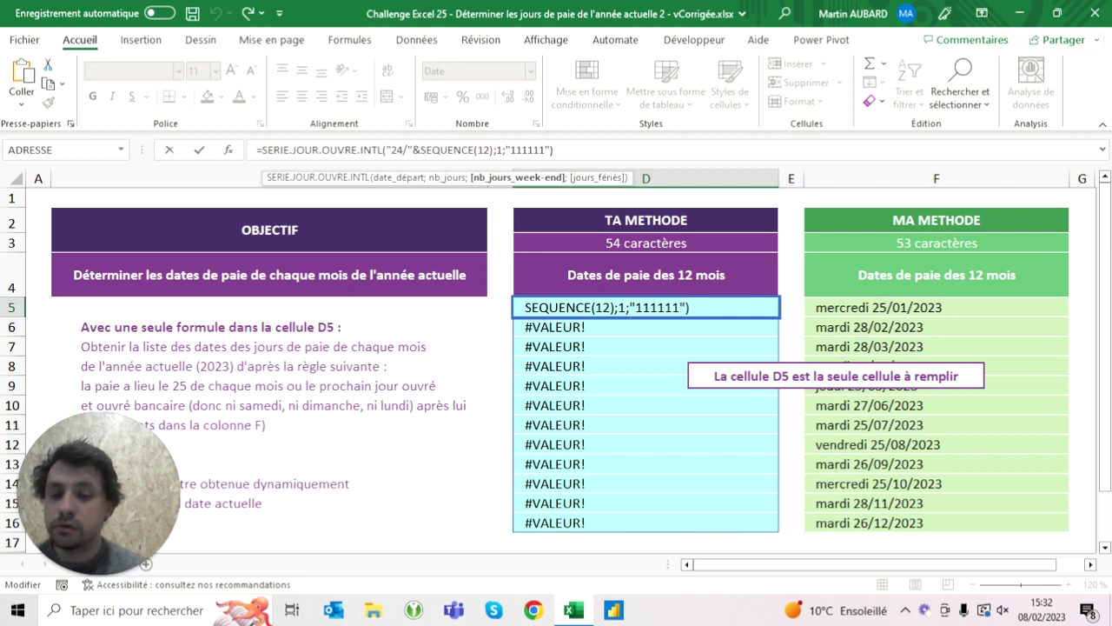
pyautogui.write('0')
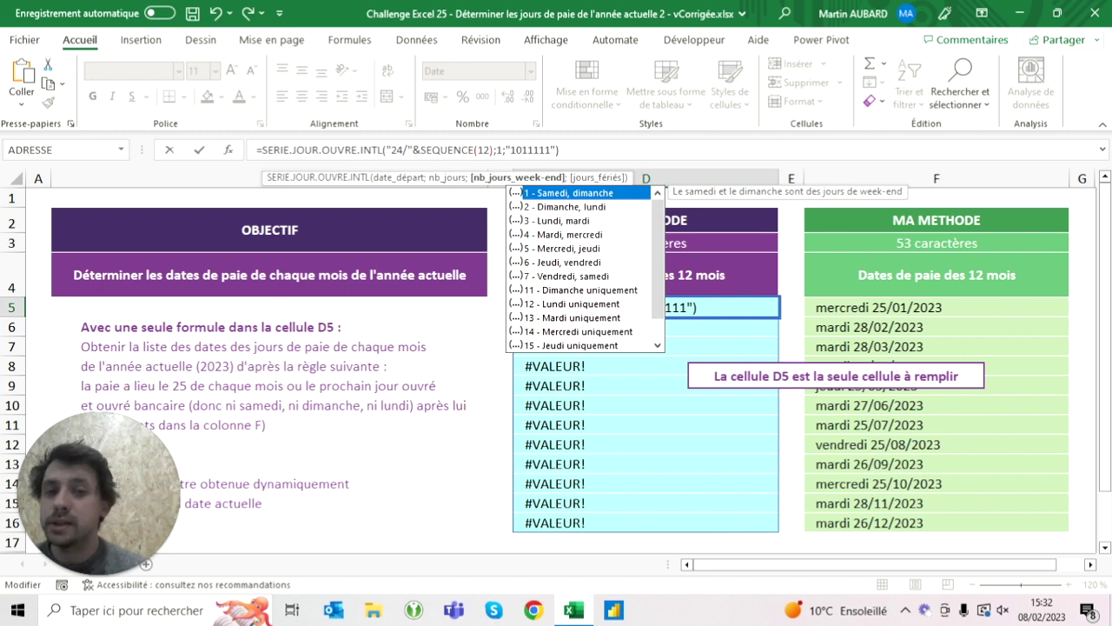
pyautogui.press('Return')
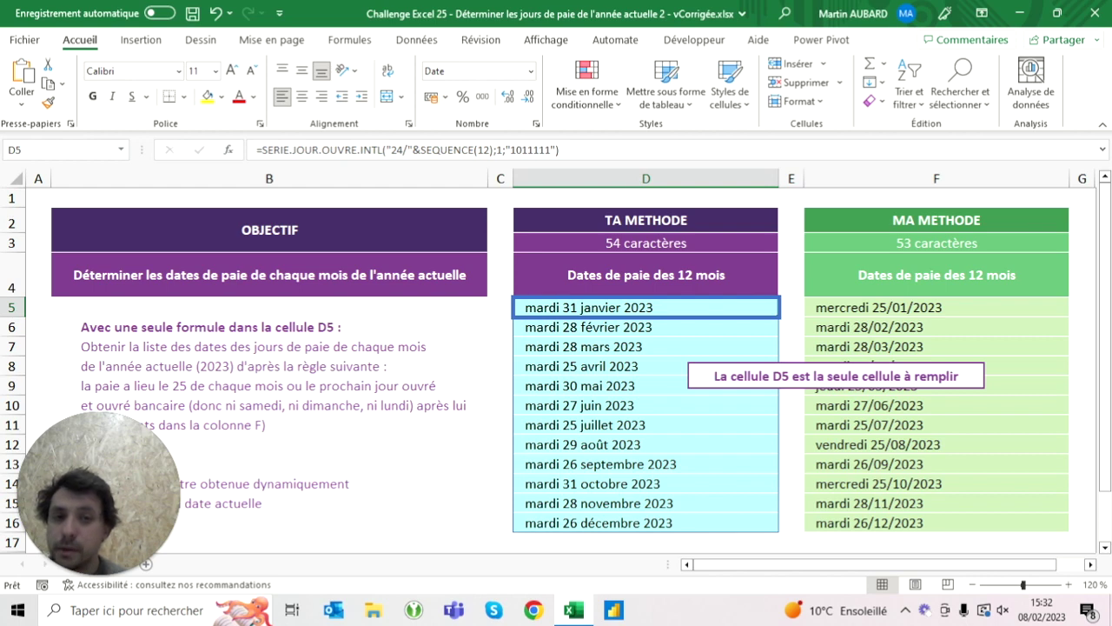
# Change the weekend mask to "1000011" and select the full spilled range of dates
pyautogui.press('F2')
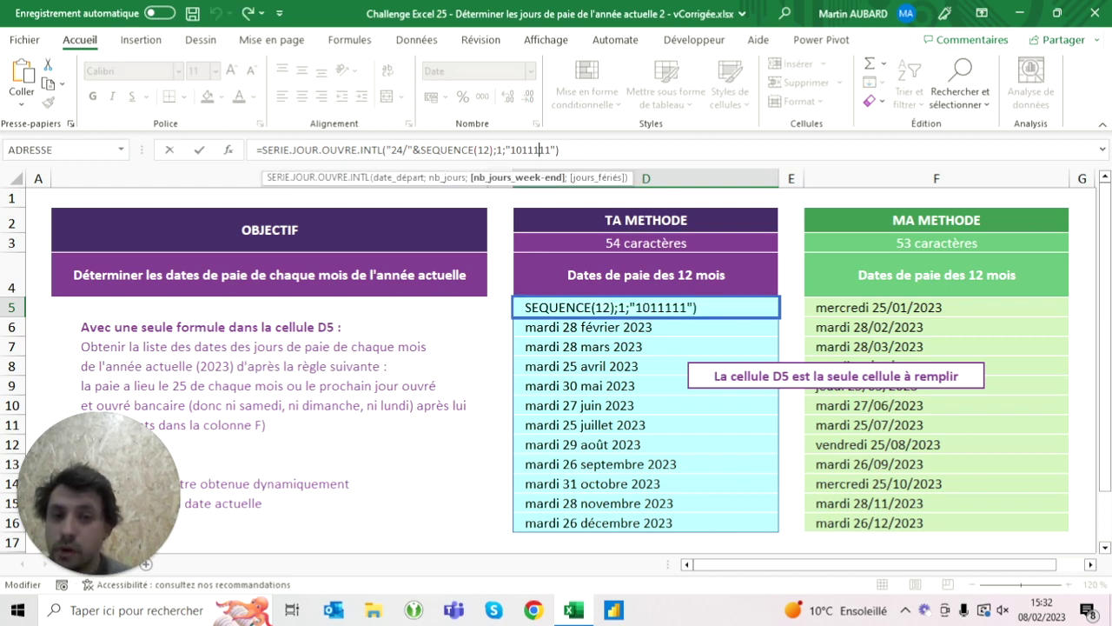
pyautogui.press('BackSpace')
pyautogui.press('BackSpace')
pyautogui.press('BackSpace')
pyautogui.write('11')
pyautogui.press('Left')
pyautogui.press('Left')
pyautogui.write('0000')
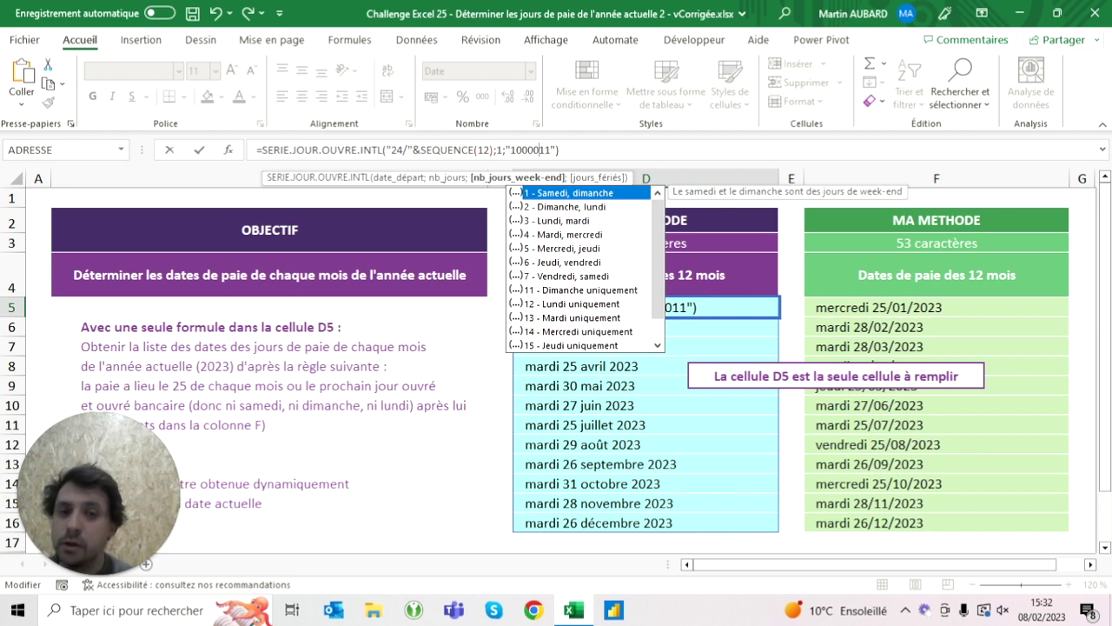
pyautogui.hotkey('ctrl', 'Return')
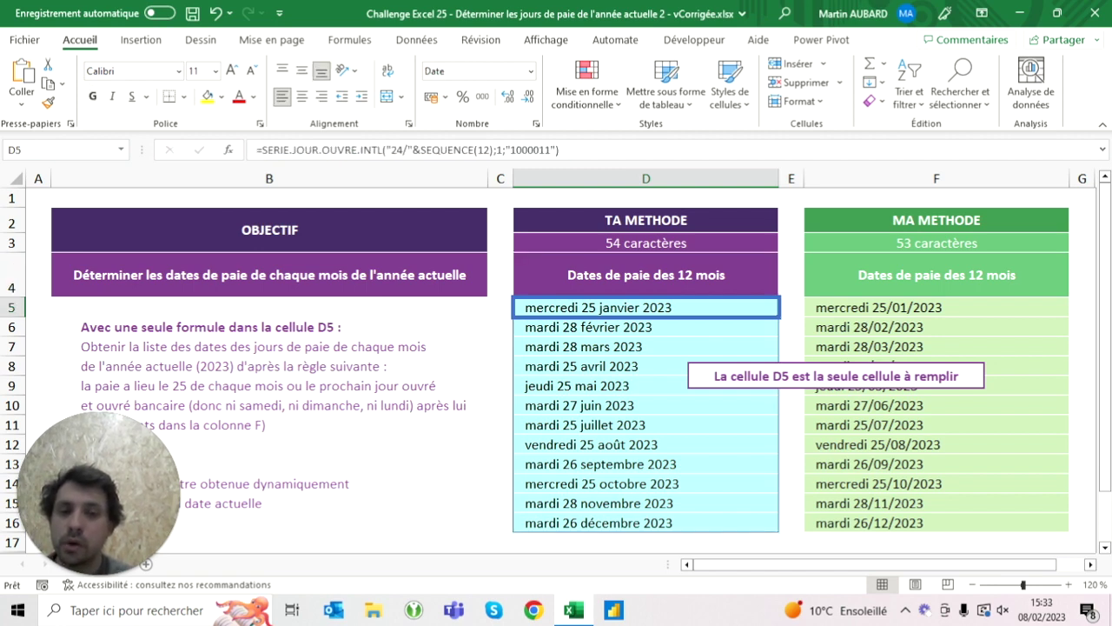
pyautogui.hotkey('ctrl', 'shift', 'Down')
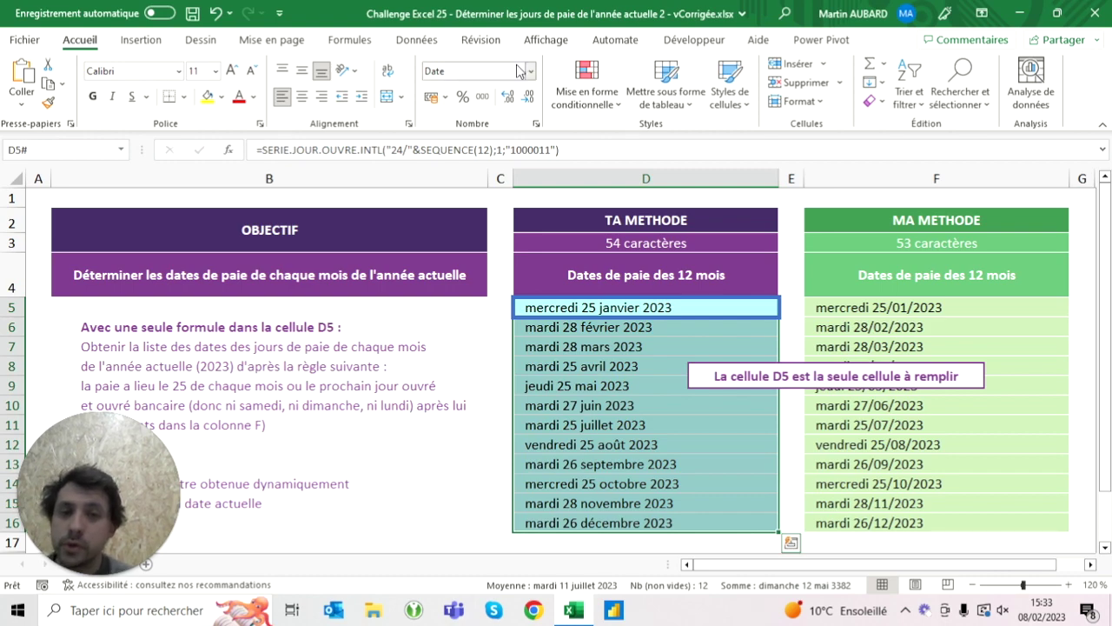
# Apply the custom number format jjjj jj/mm/aaaa to the pay dates in D5:D16
pyautogui.click(530, 72)
pyautogui.click(507, 448)
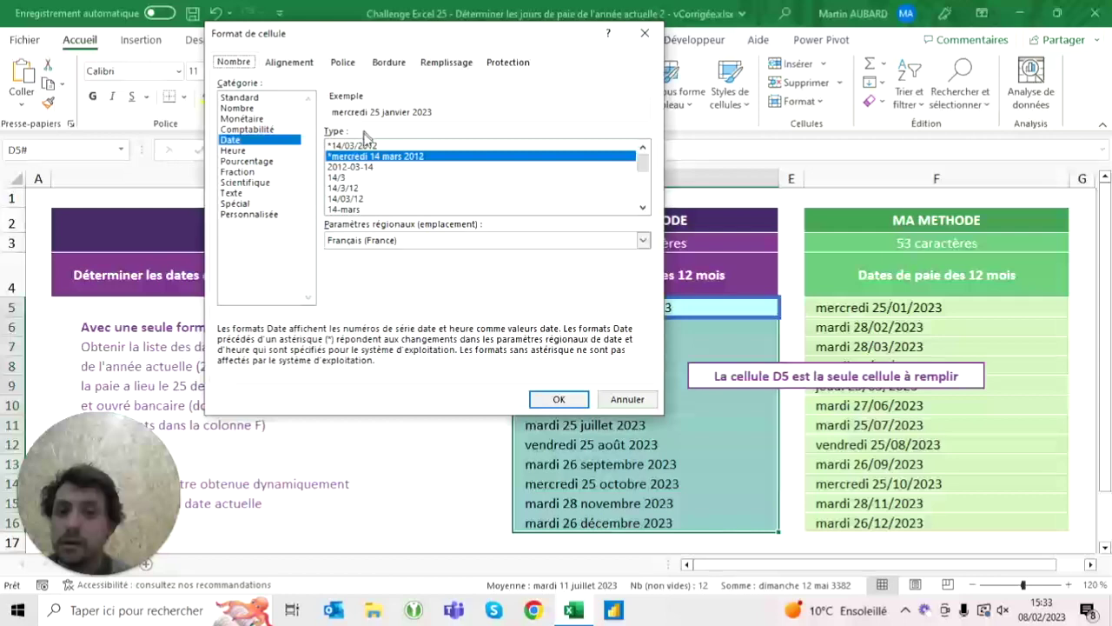
pyautogui.click(280, 215)
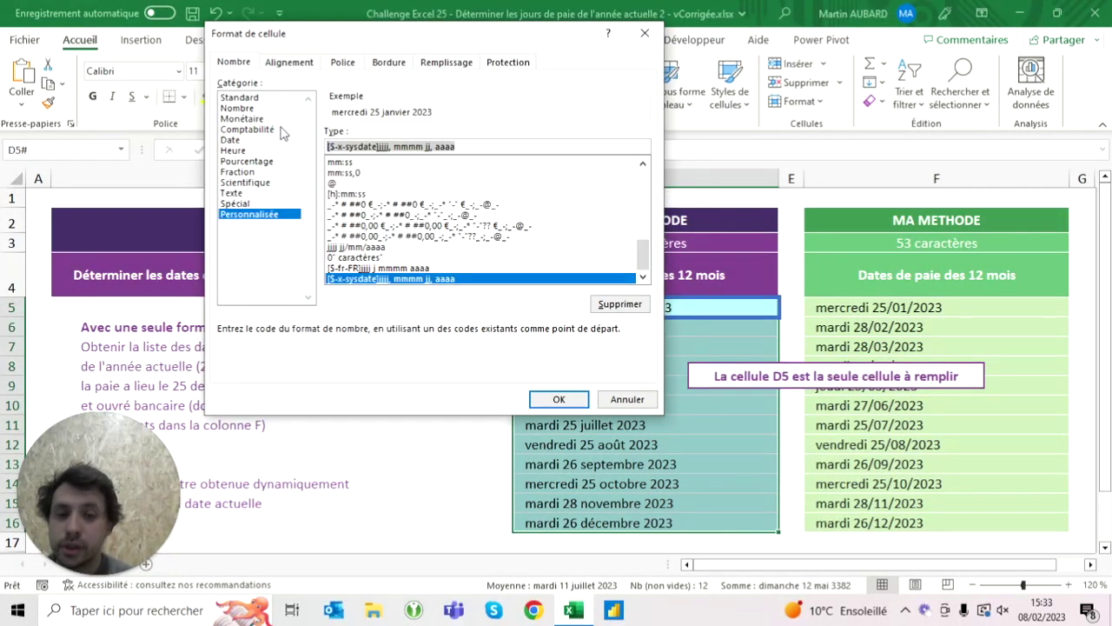
pyautogui.write('jjjj jj/mm/aaaa')
pyautogui.press('Return')
pyautogui.hotkey('shift', 'BackSpace')
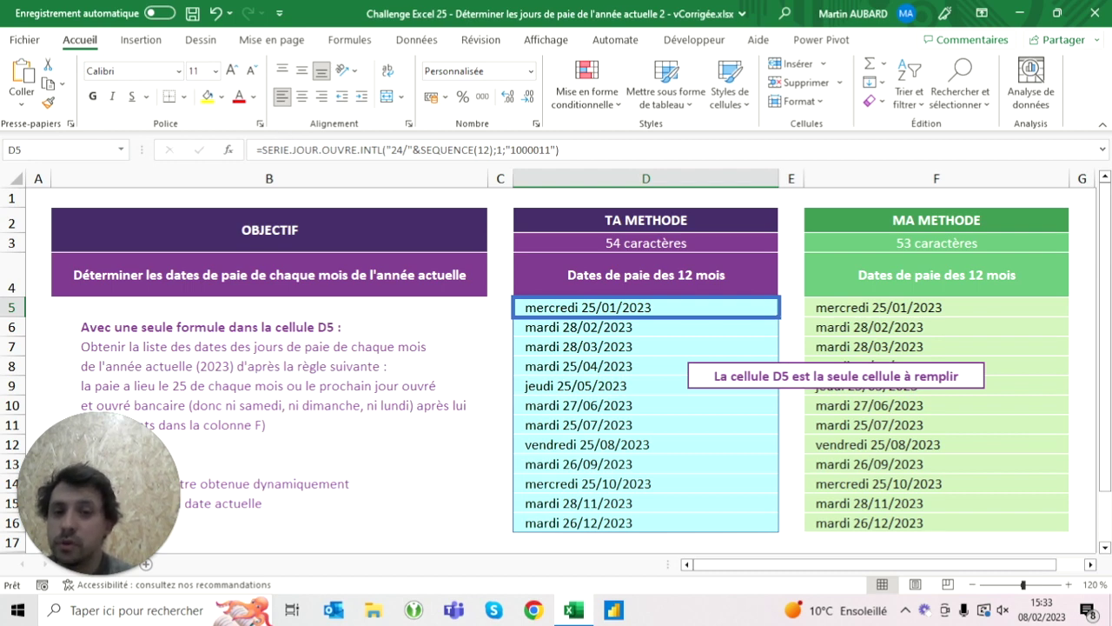
pyautogui.press('F2')
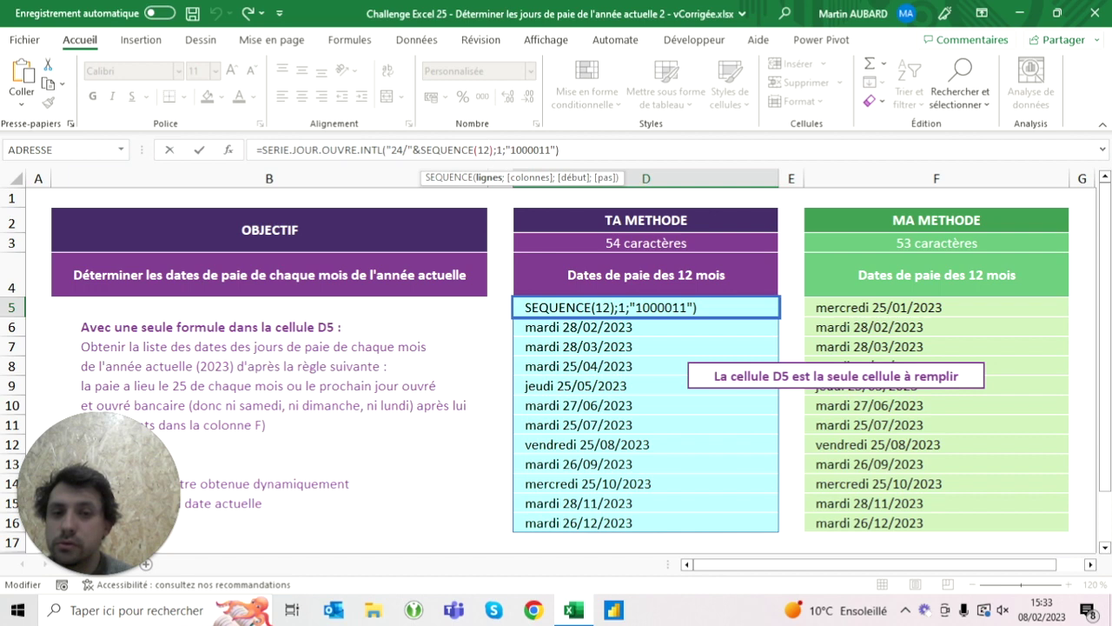
# Rewrite D5's formula with ligne(1:12) in place of SEQUENCE(12), giving a 53-character formula
pyautogui.press('Left')
pyautogui.press('Left')
pyautogui.press('Left')
pyautogui.press('BackSpace')
pyautogui.press('BackSpace')
pyautogui.press('BackSpace')
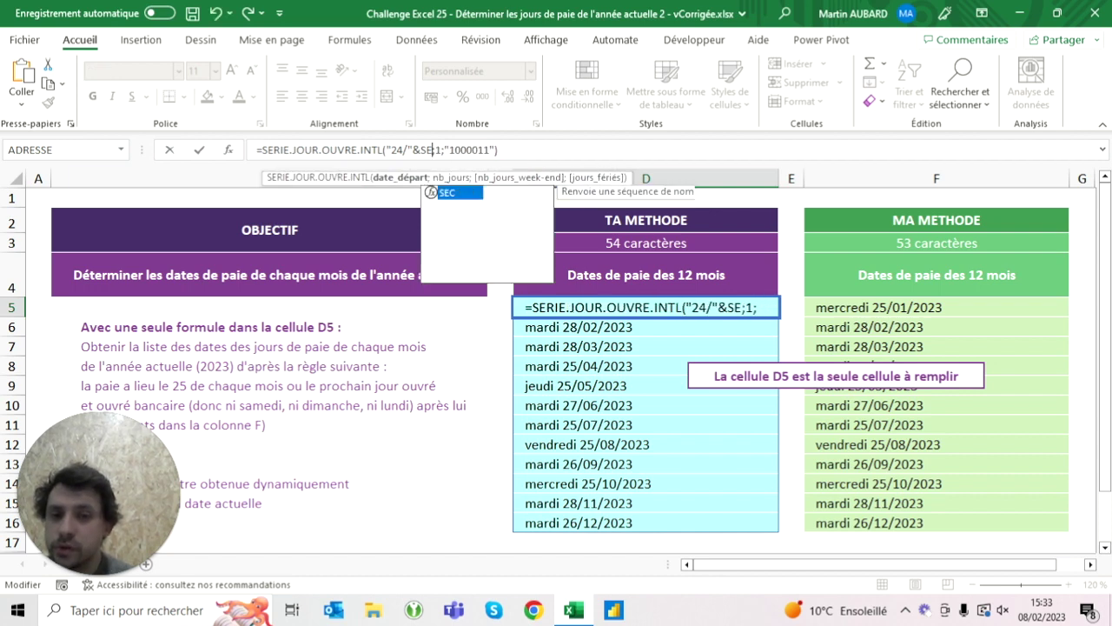
pyautogui.write('ligne')
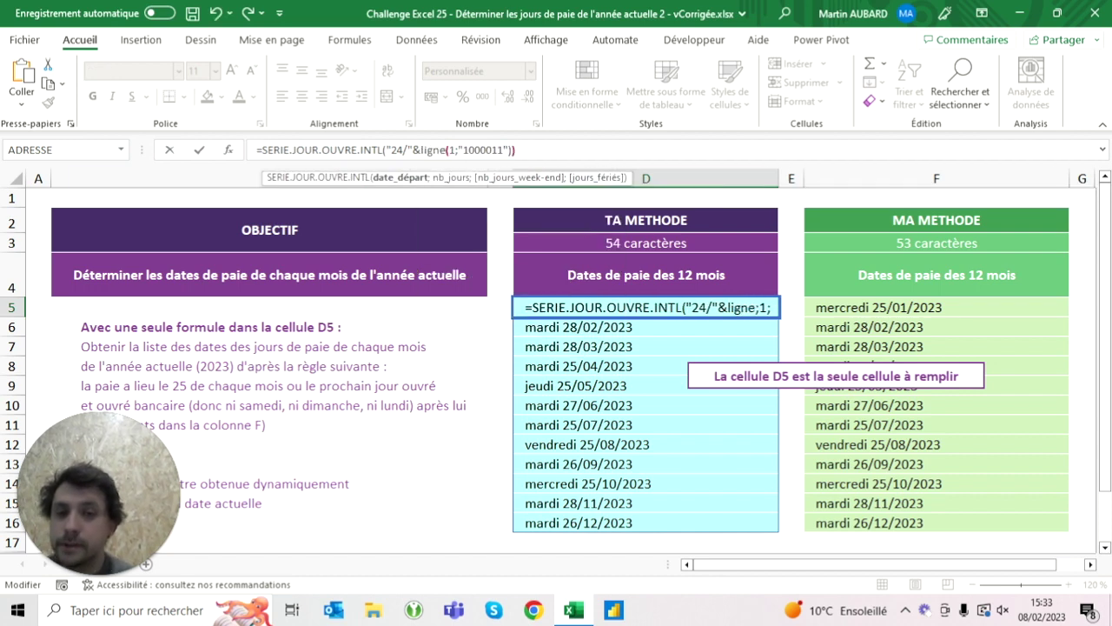
pyautogui.write('(1:1;1')
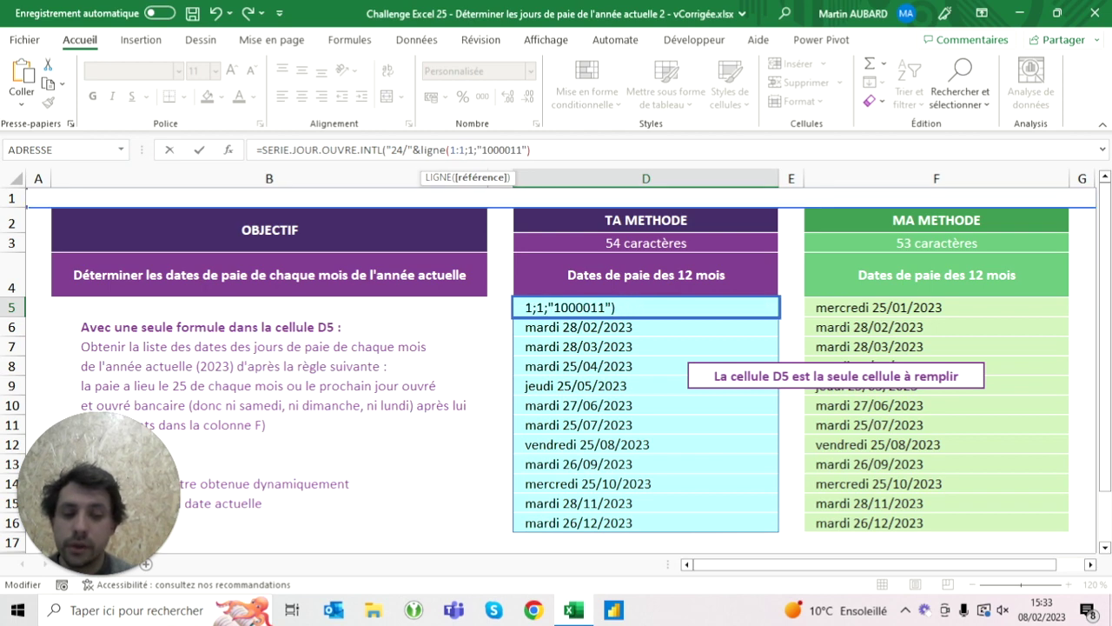
pyautogui.write('2)')
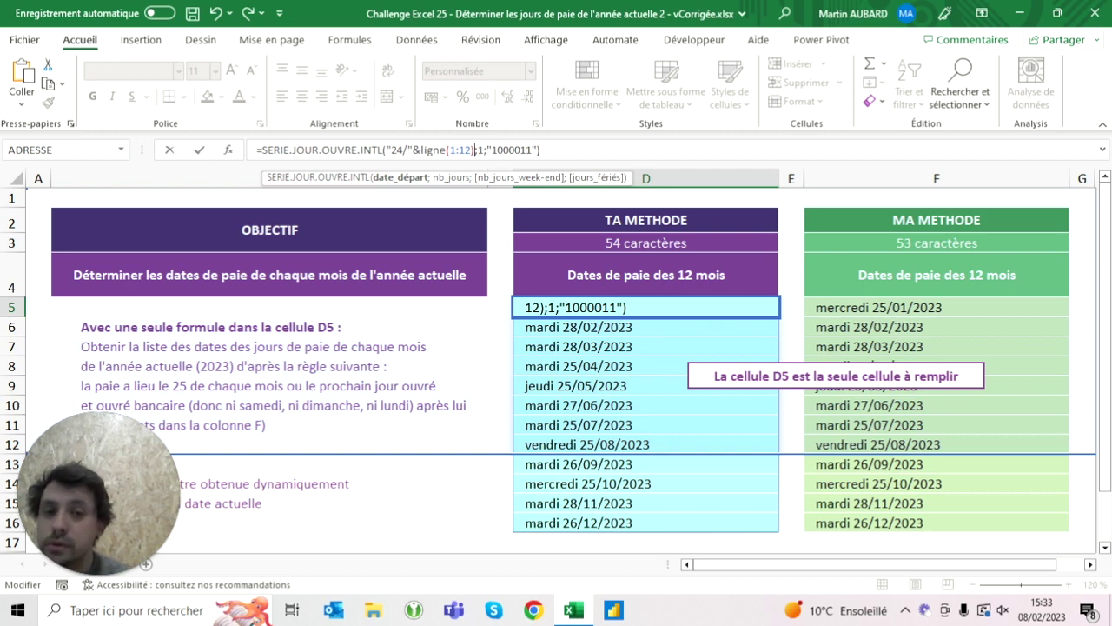
pyautogui.press('Return')
pyautogui.click(645, 306)
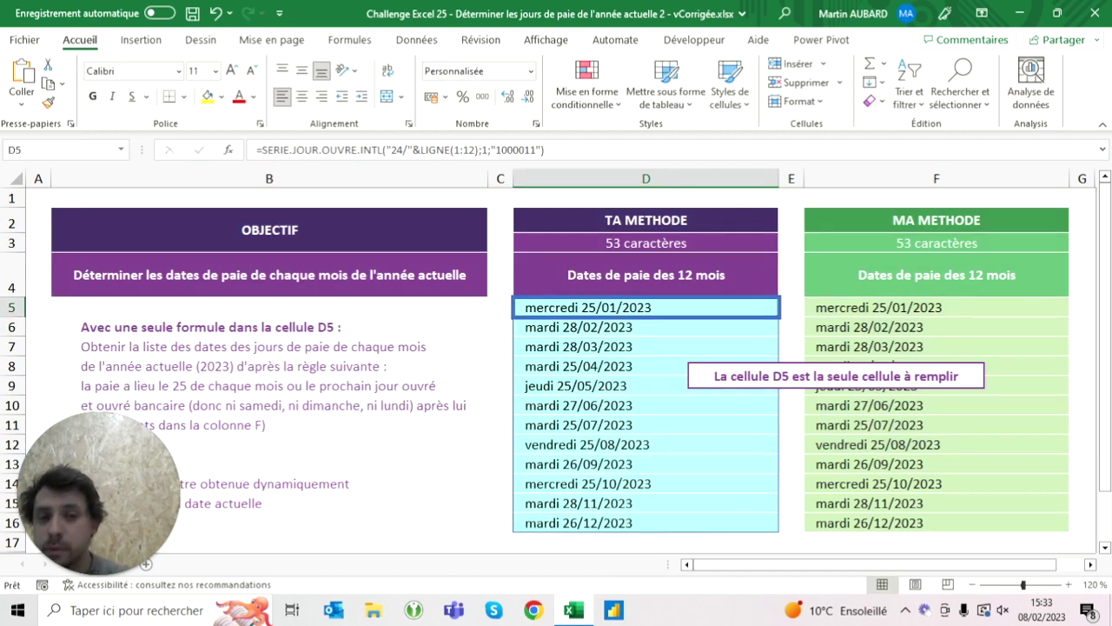